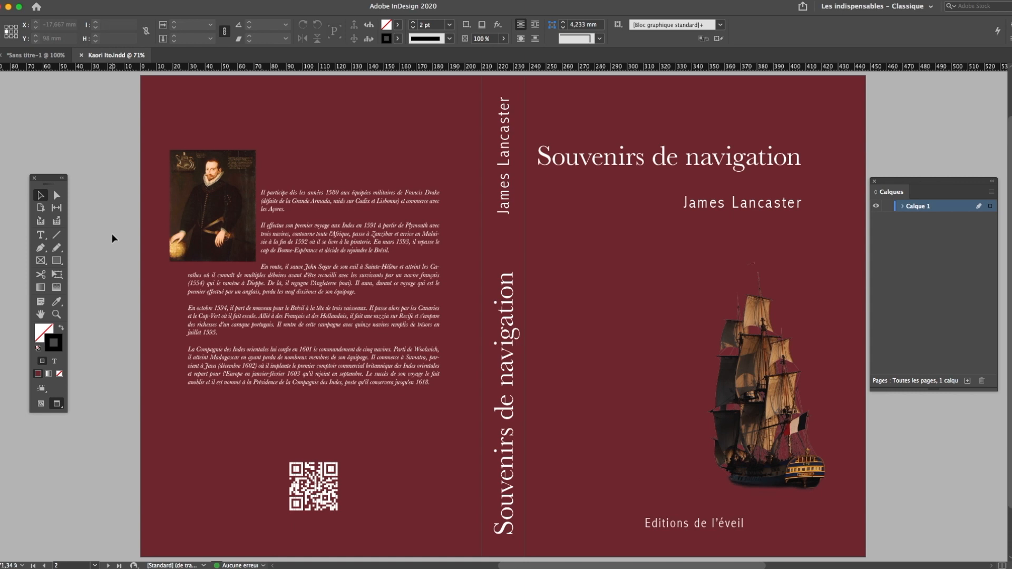
# Switch the cover layout to the normal display mode and add a horizontal guide across the whole spread at 69.5 mm.
pyautogui.click(112, 239)
pyautogui.press('w')
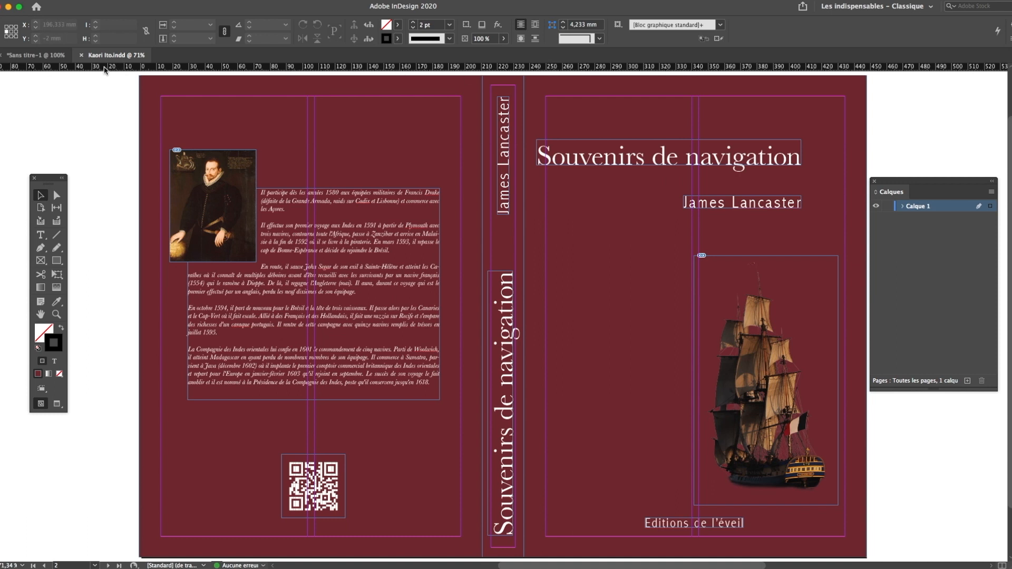
pyautogui.click(104, 70)
pyautogui.moveTo(104, 71); pyautogui.dragTo(106, 189)
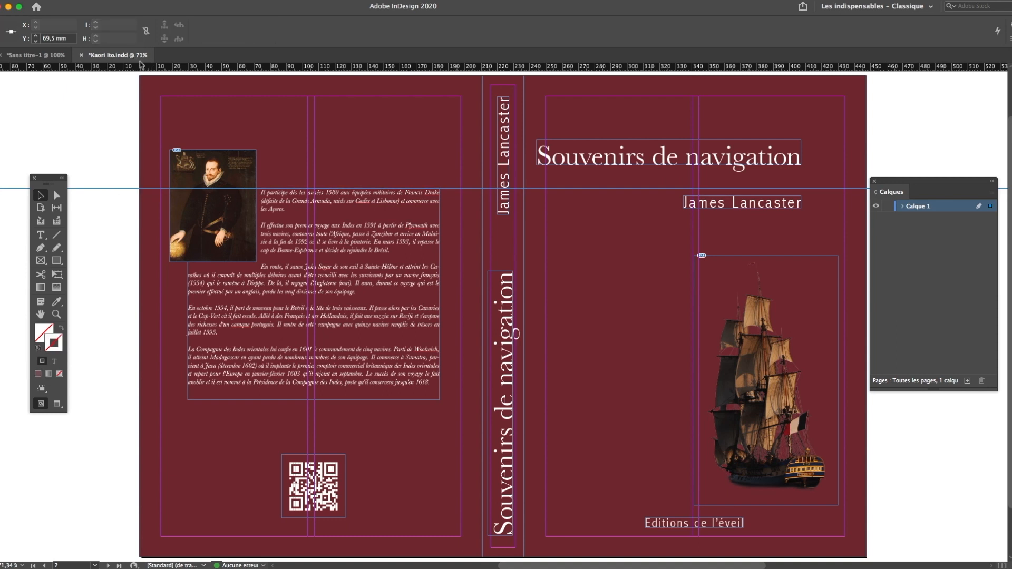
# Add a horizontal guide on the back cover along the portrait's top edge and extend it across the whole spread at about 46.2 mm.
pyautogui.moveTo(409, 68); pyautogui.dragTo(409, 149)
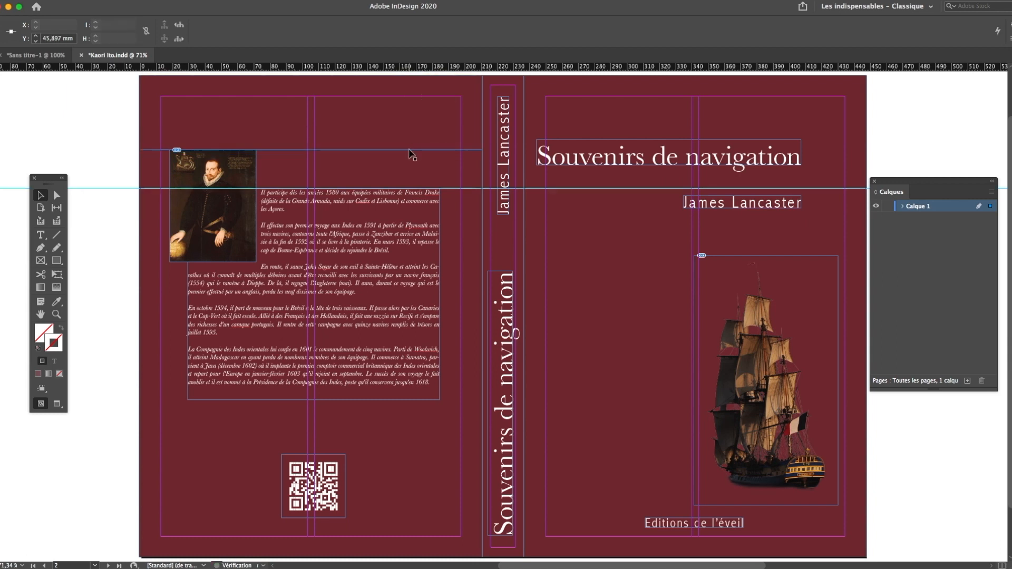
pyautogui.click(125, 188)
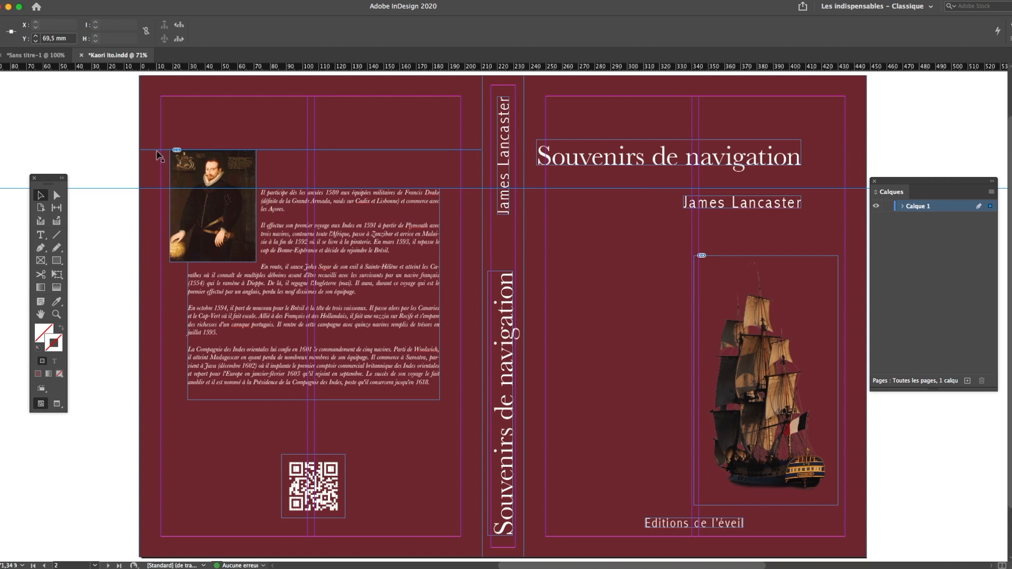
pyautogui.click(153, 150)
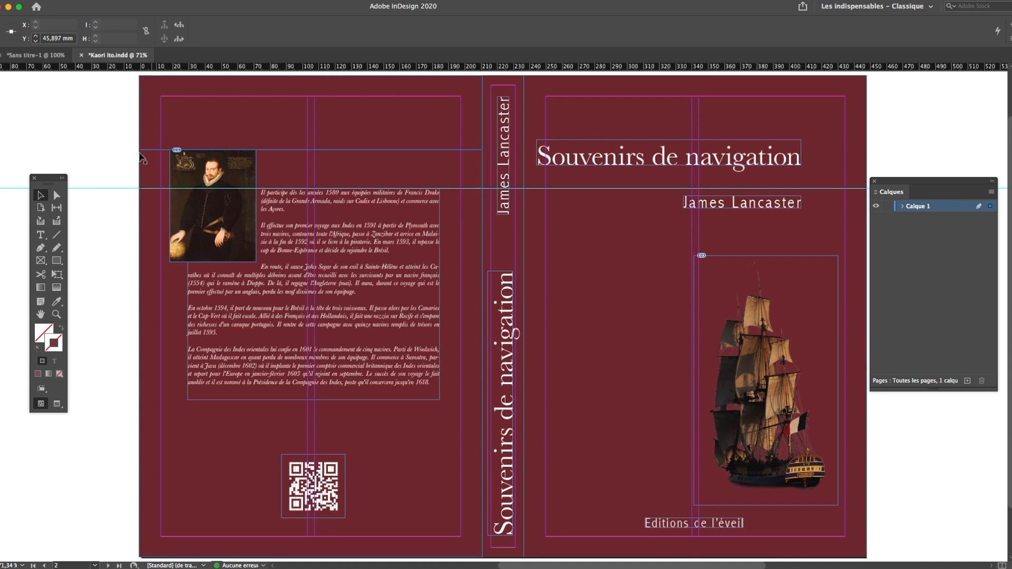
pyautogui.moveTo(154, 151); pyautogui.dragTo(120, 151)
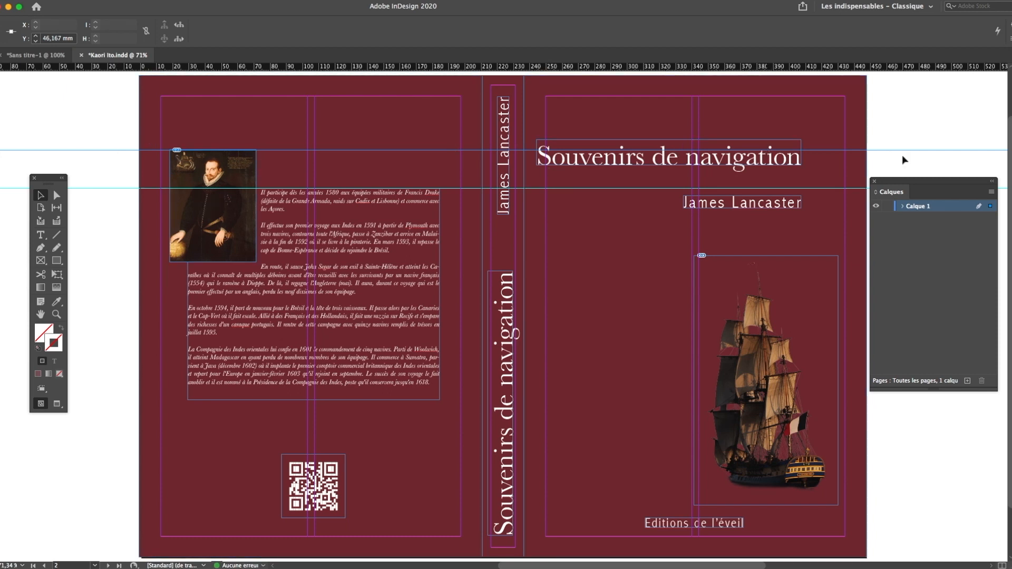
# Move the upper spread guide so it spans only the front cover, crossing the title Souvenirs de navigation.
pyautogui.moveTo(894, 154); pyautogui.dragTo(855, 146)
pyautogui.moveTo(731, 127); pyautogui.dragTo(666, 125)
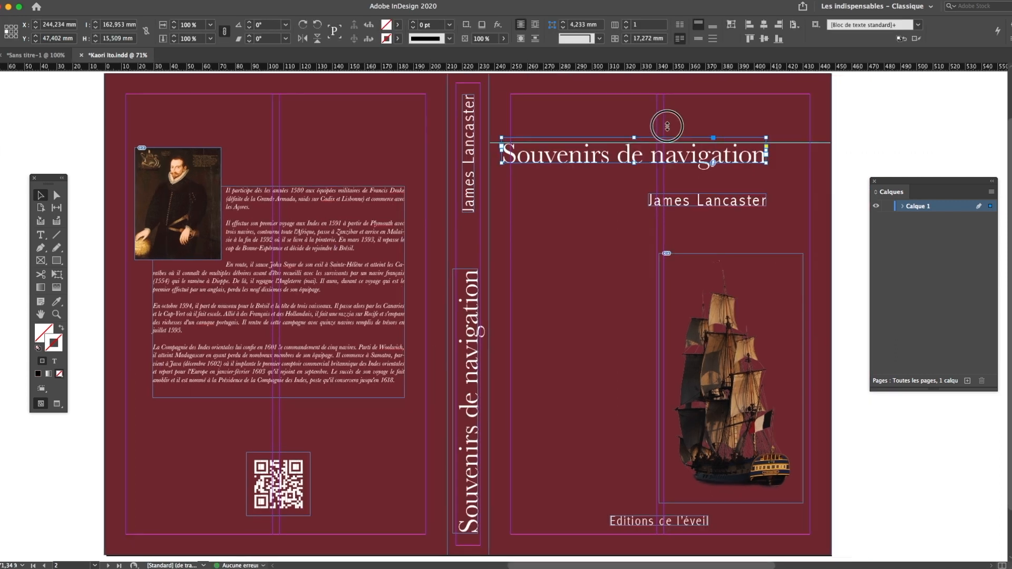
pyautogui.click(841, 147)
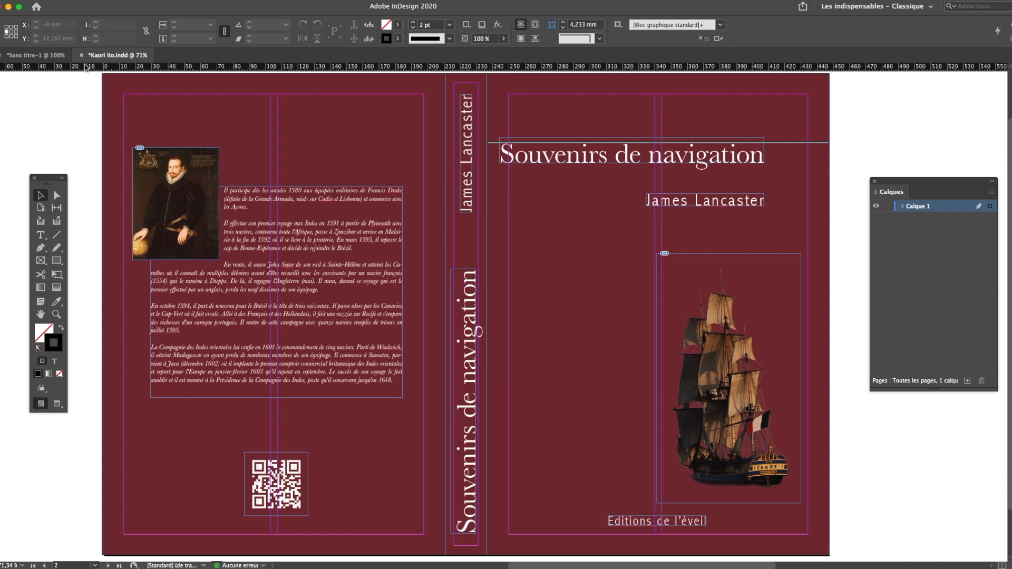
# Add a trial horizontal guide across the whole spread and delete it.
pyautogui.moveTo(79, 67); pyautogui.dragTo(78, 233)
pyautogui.click(84, 220)
pyautogui.click(86, 231)
pyautogui.press('Delete')
pyautogui.moveTo(87, 66)
pyautogui.mouseDown()
pyautogui.moveTo(86, 218)
pyautogui.moveTo(91, 71)
pyautogui.mouseUp()
pyautogui.click(71, 112)
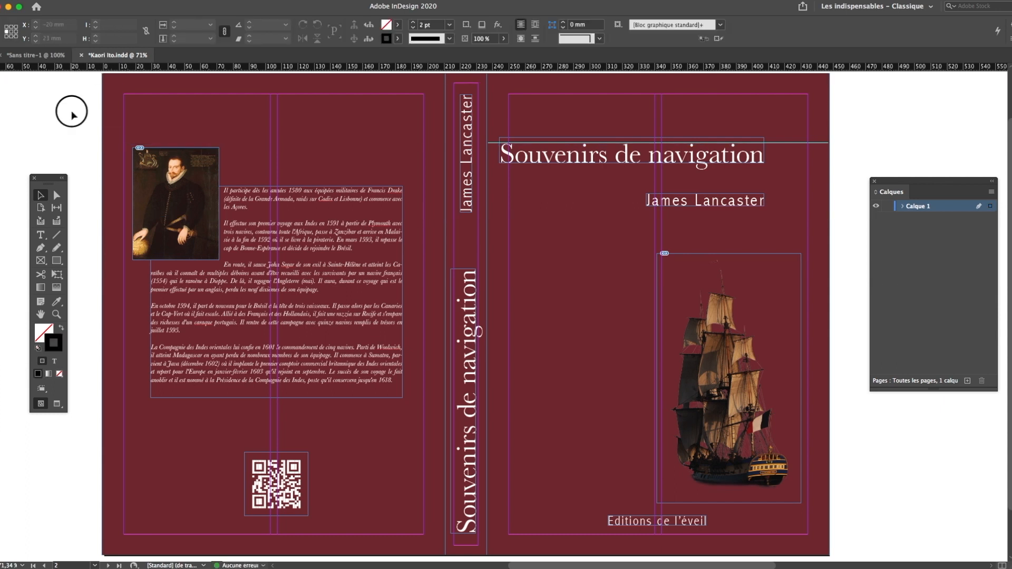
# Add two horizontal guides across the whole spread, at 24.5 mm and 35 mm.
pyautogui.moveTo(92, 69); pyautogui.dragTo(62, 115)
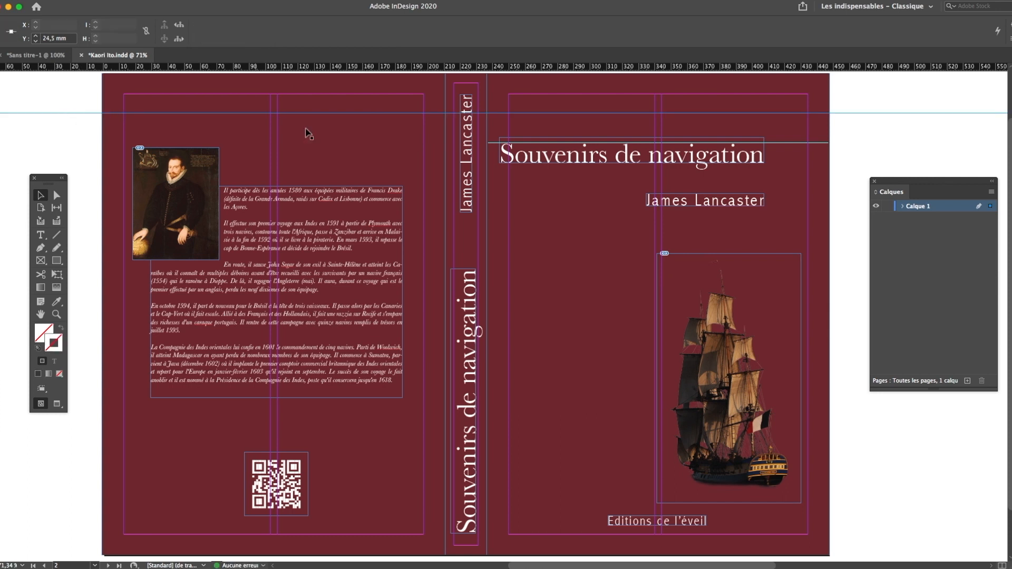
pyautogui.moveTo(317, 66); pyautogui.dragTo(82, 130)
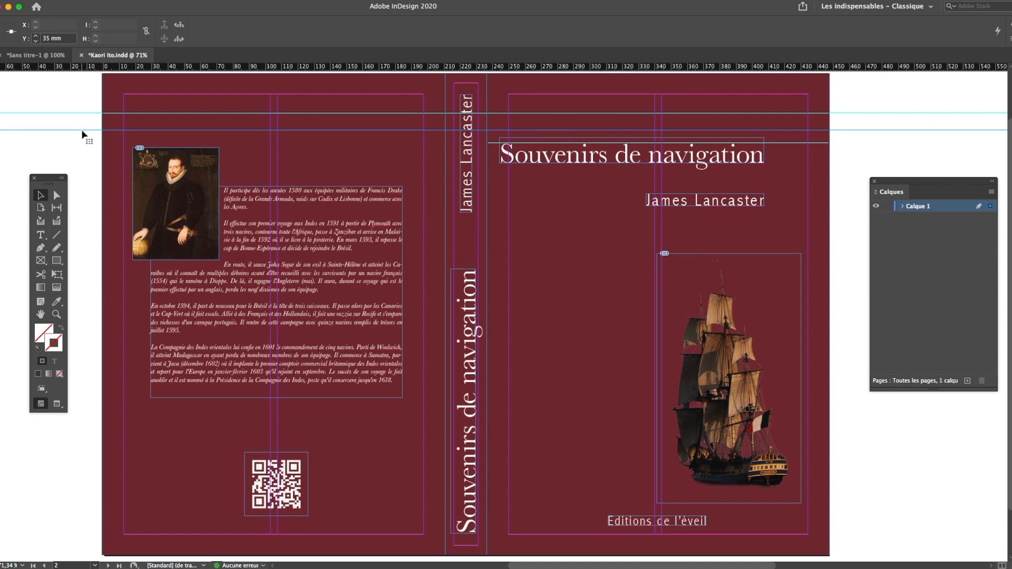
pyautogui.click(89, 142)
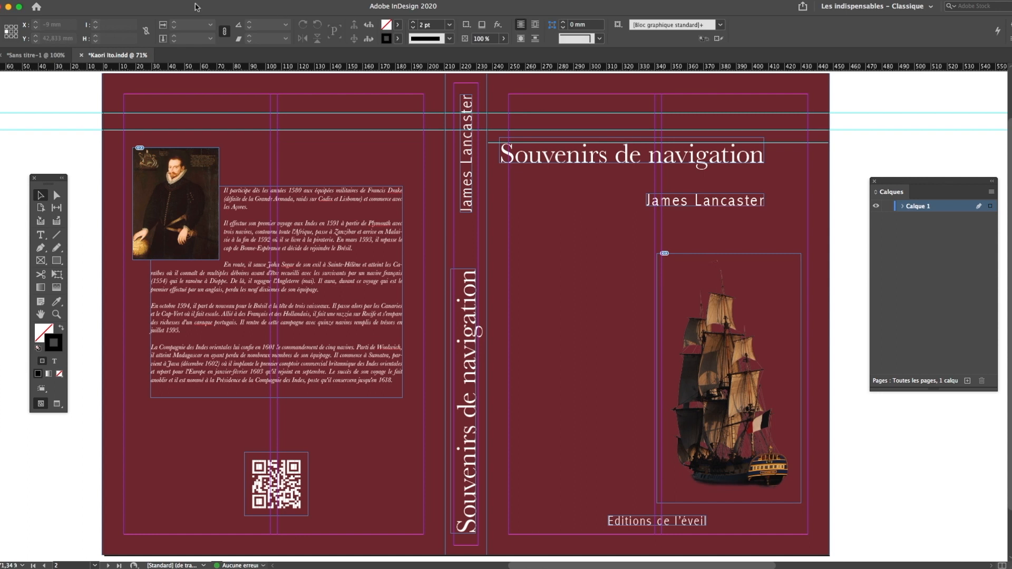
# Open the Créer des repères settings and enable removal of the existing ruler guides.
pyautogui.click(3, 0)
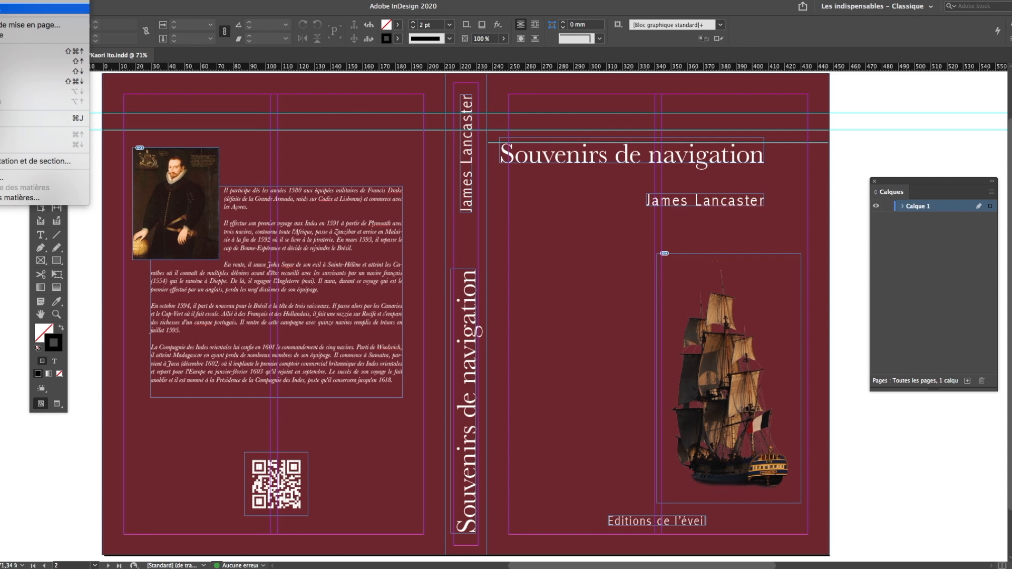
pyautogui.click(3, 9)
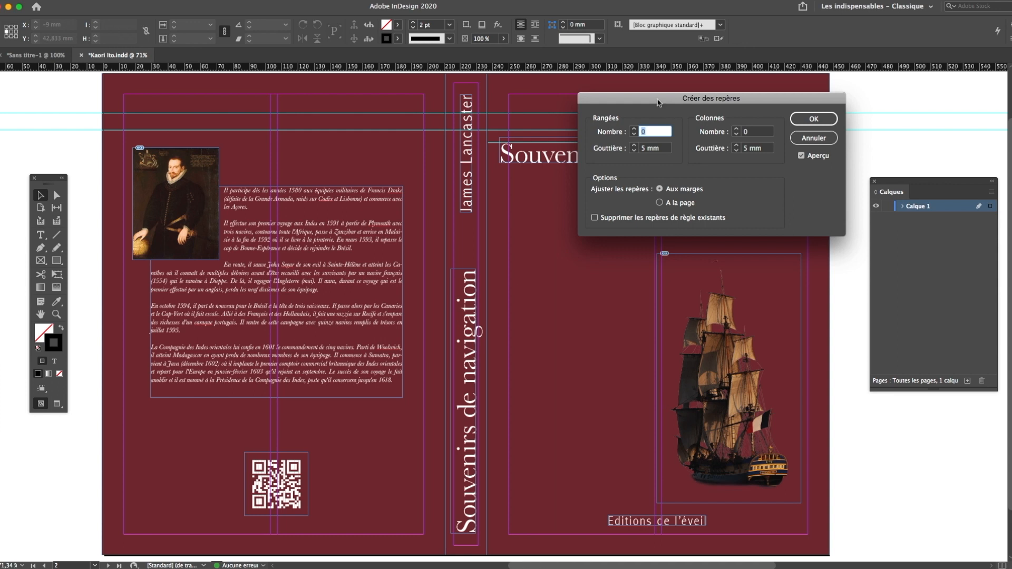
pyautogui.moveTo(656, 100); pyautogui.dragTo(633, 170)
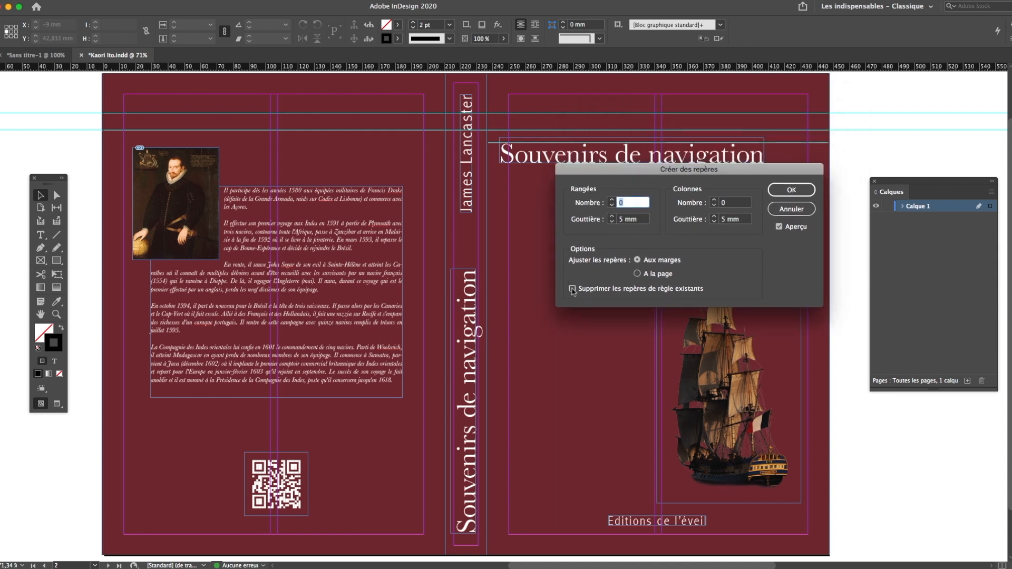
pyautogui.click(572, 288)
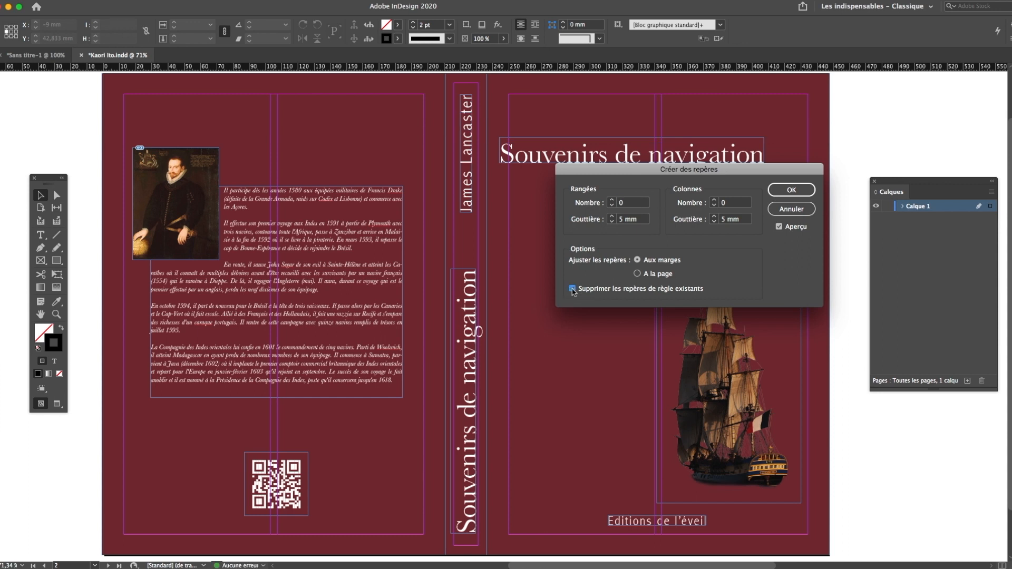
# Set the number of guide rows to 3 after trying 2 and 4.
pyautogui.click(632, 206)
pyautogui.write('2')
pyautogui.press('BackSpace')
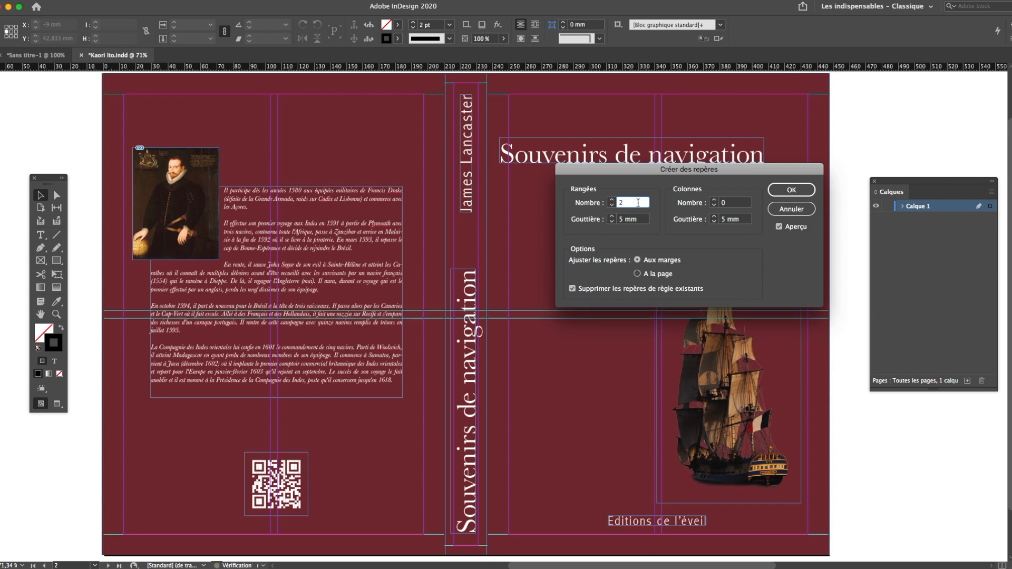
pyautogui.write('4')
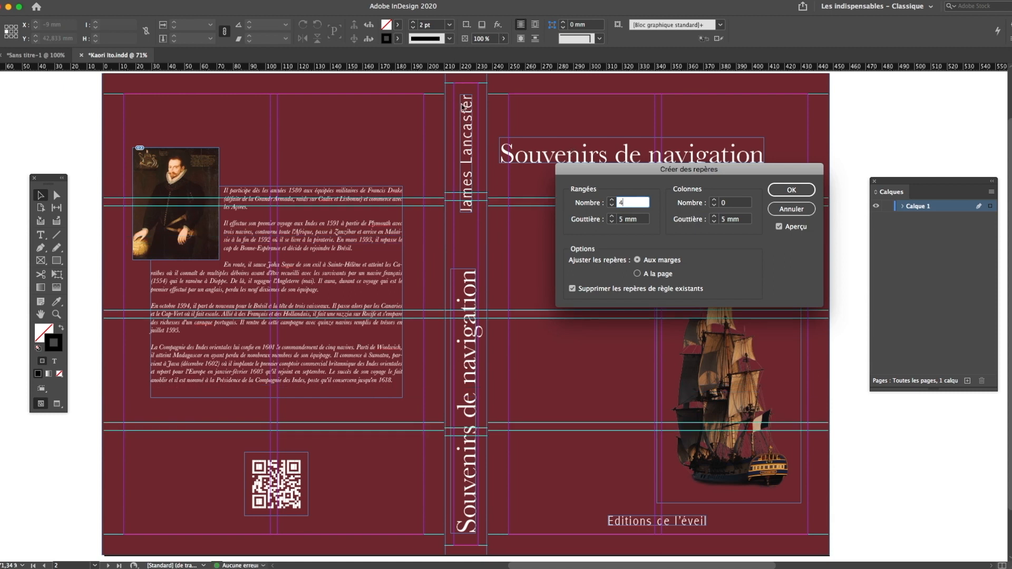
pyautogui.press('BackSpace')
pyautogui.write('3')
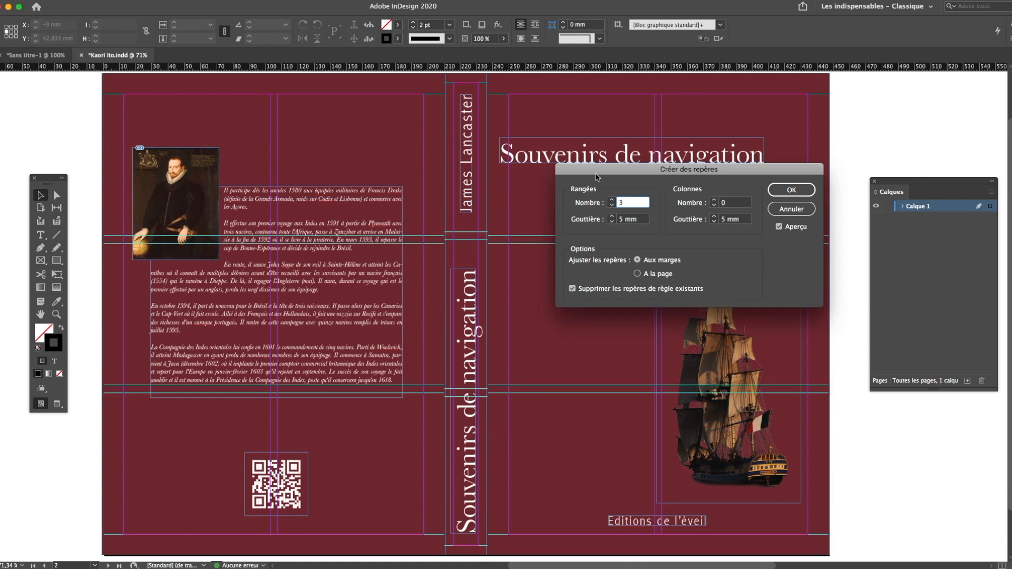
# Set the number of guide columns to 3 and create the guide grid fitted to the margins.
pyautogui.click(737, 203)
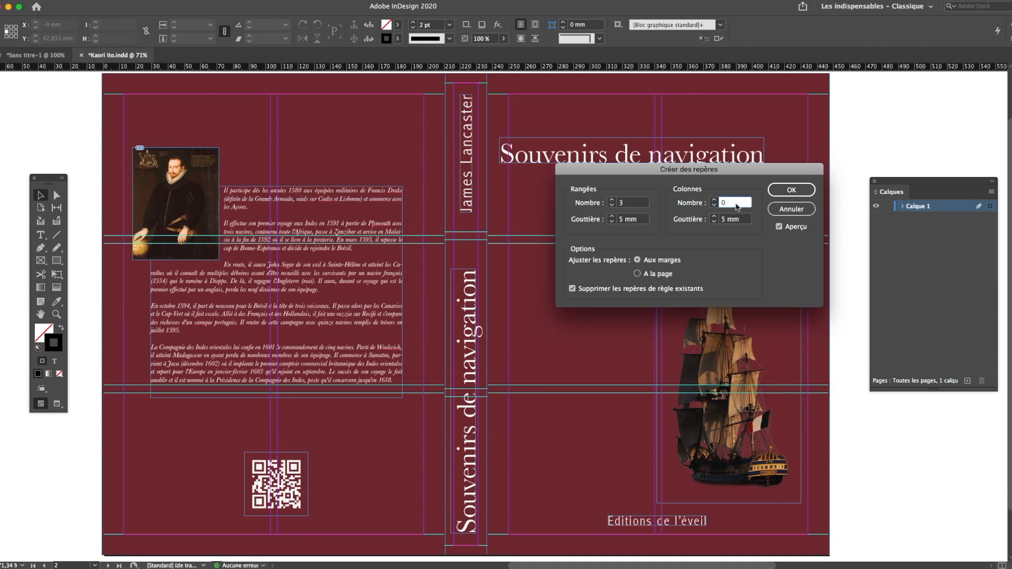
pyautogui.write('1')
pyautogui.press('BackSpace')
pyautogui.write('2')
pyautogui.press('BackSpace')
pyautogui.write('3')
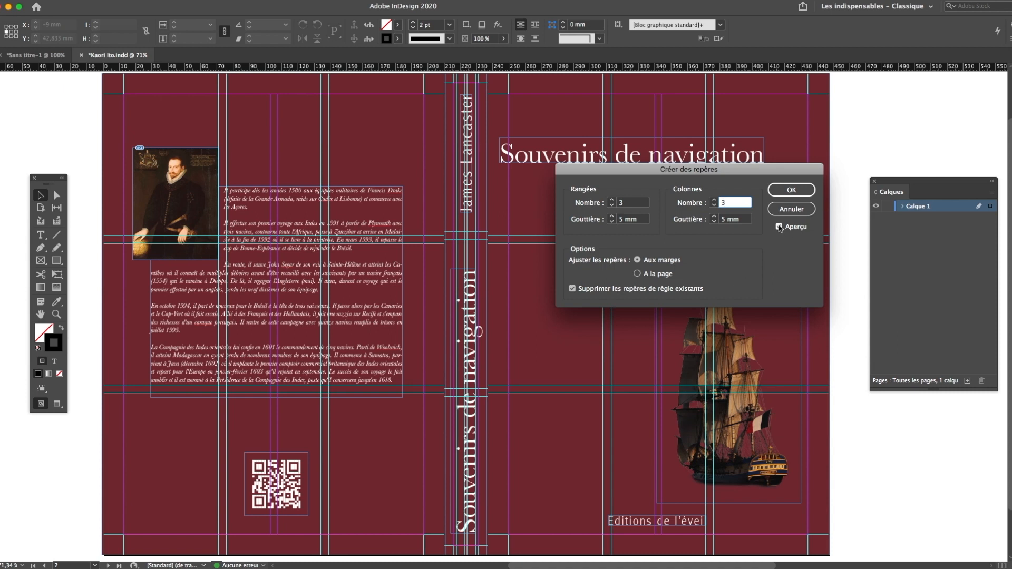
pyautogui.click(791, 191)
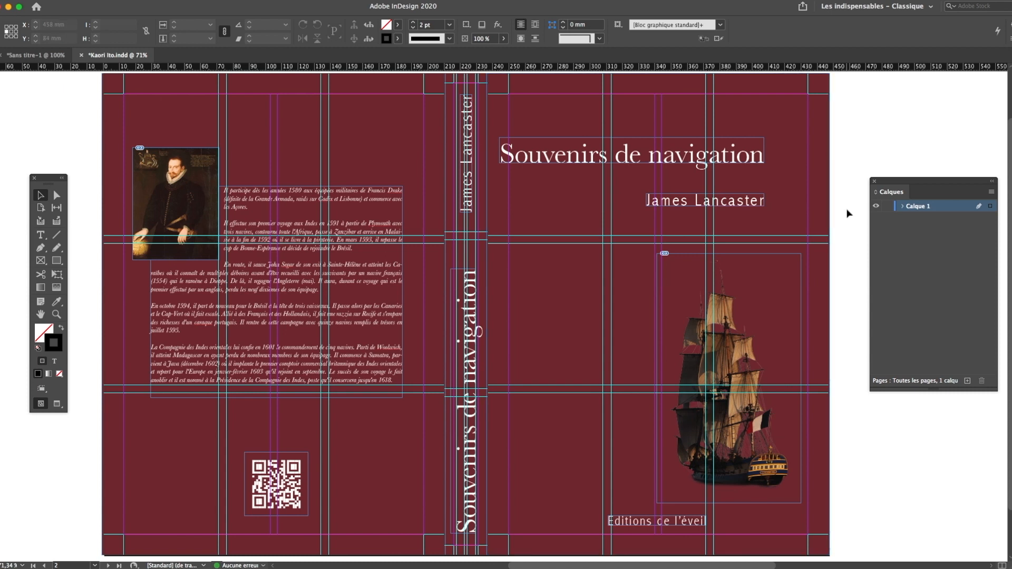
# Move the front cover's upper row guide to 98 mm, and delete all ruler guides on the spread.
pyautogui.moveTo(762, 235)
pyautogui.mouseDown()
pyautogui.moveTo(762, 226)
pyautogui.moveTo(765, 235)
pyautogui.mouseUp()
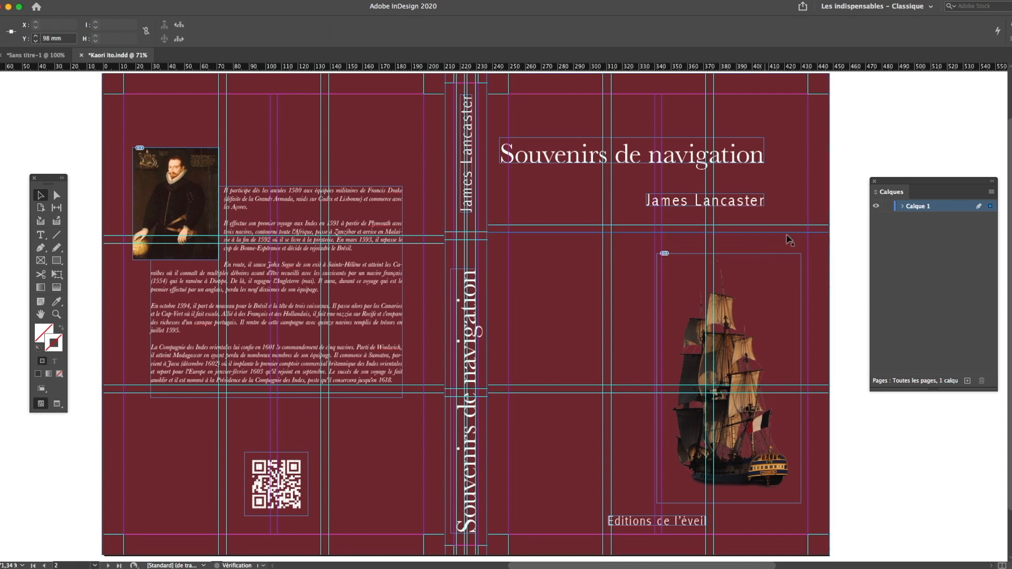
pyautogui.press('super+alt+g')
pyautogui.press('Delete')
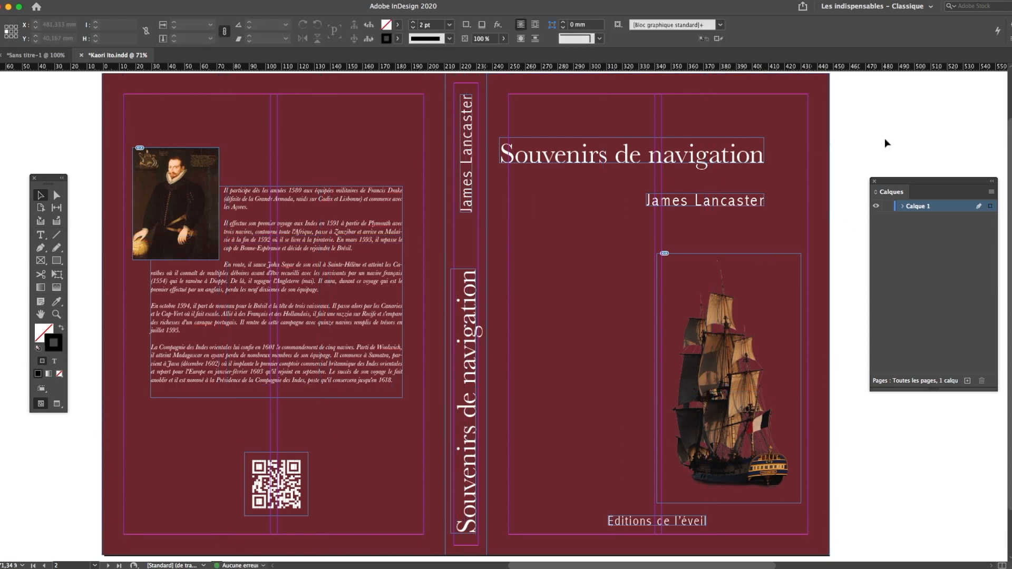
# Create a new layer above Calque 1 for the guides.
pyautogui.moveTo(921, 180); pyautogui.dragTo(908, 157)
pyautogui.click(937, 285)
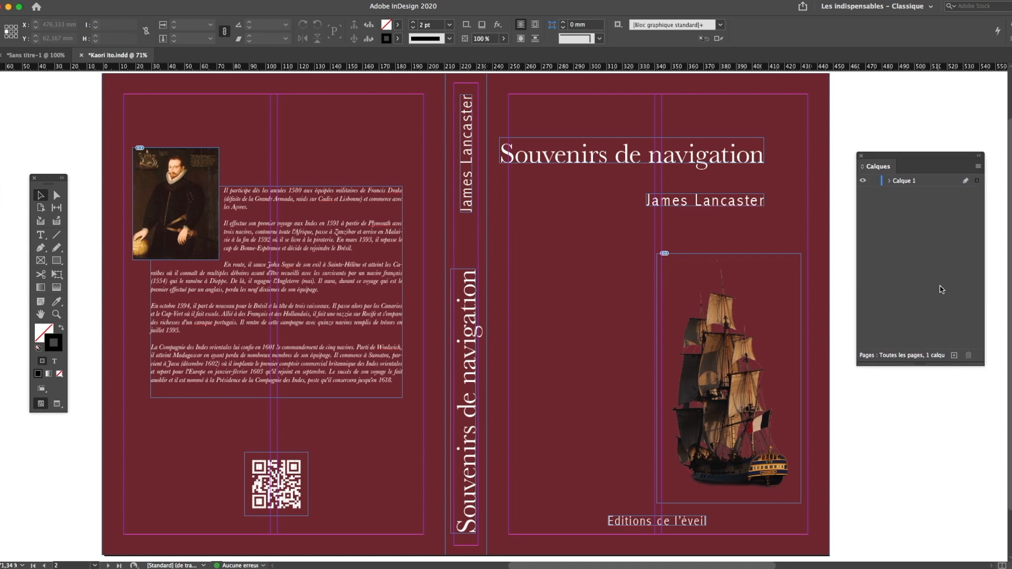
pyautogui.click(954, 355)
# Add a horizontal guide across the spread at 53 mm on the new layer, and hide and show that layer.
pyautogui.moveTo(59, 66); pyautogui.dragTo(74, 159)
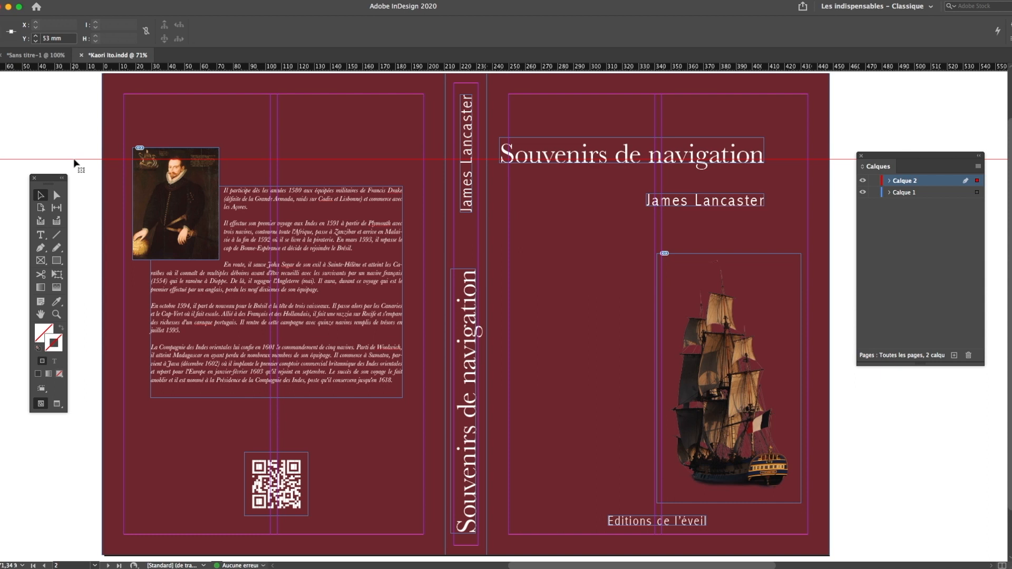
pyautogui.click(91, 142)
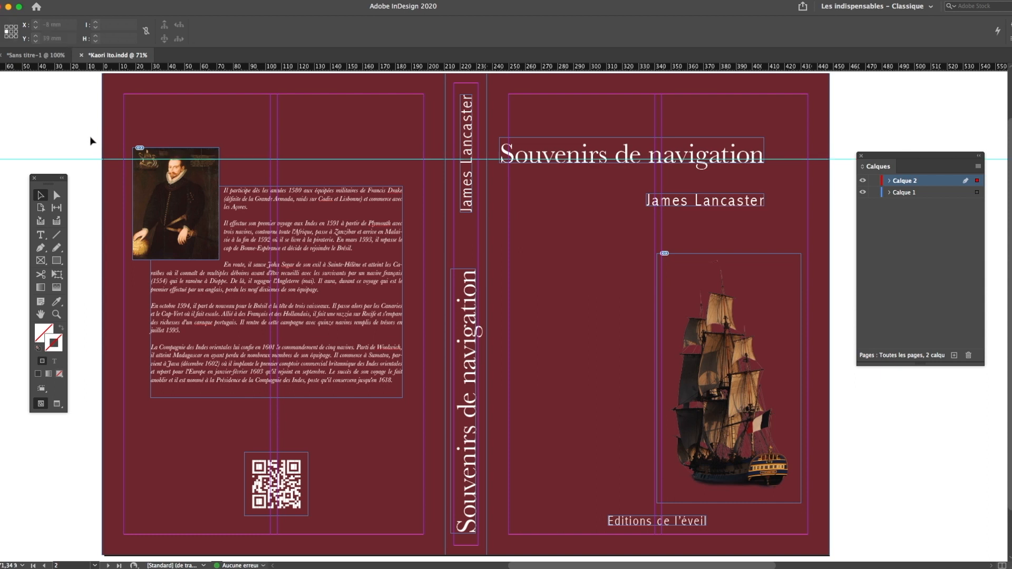
pyautogui.click(863, 181)
pyautogui.click(863, 180)
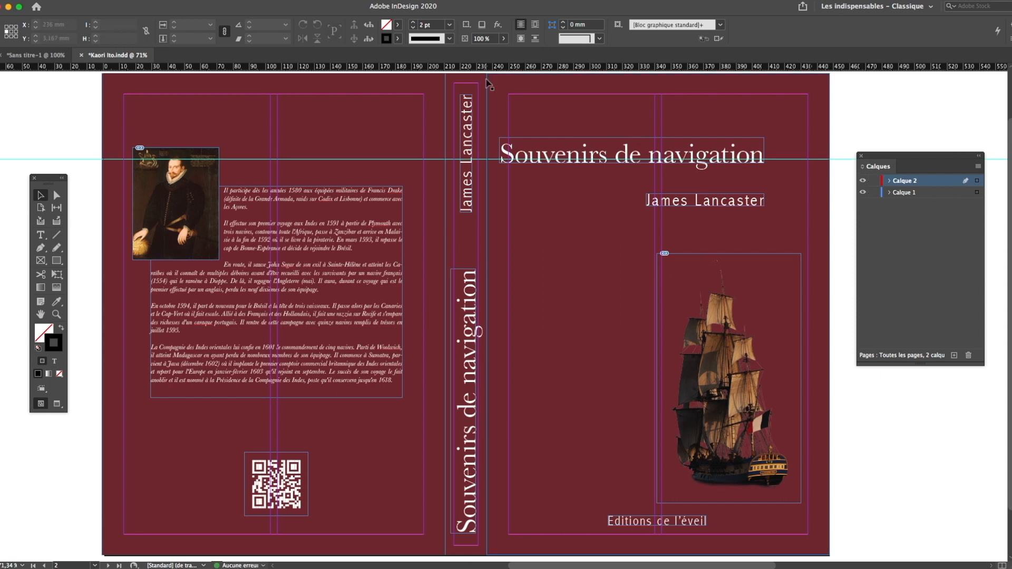
# Add vertical guides on the back cover at about 122.3 mm and on the front cover, plus a horizontal guide along the ship image's top edge.
pyautogui.moveTo(1, 100); pyautogui.dragTo(302, 105)
pyautogui.moveTo(12, 113); pyautogui.dragTo(555, 123)
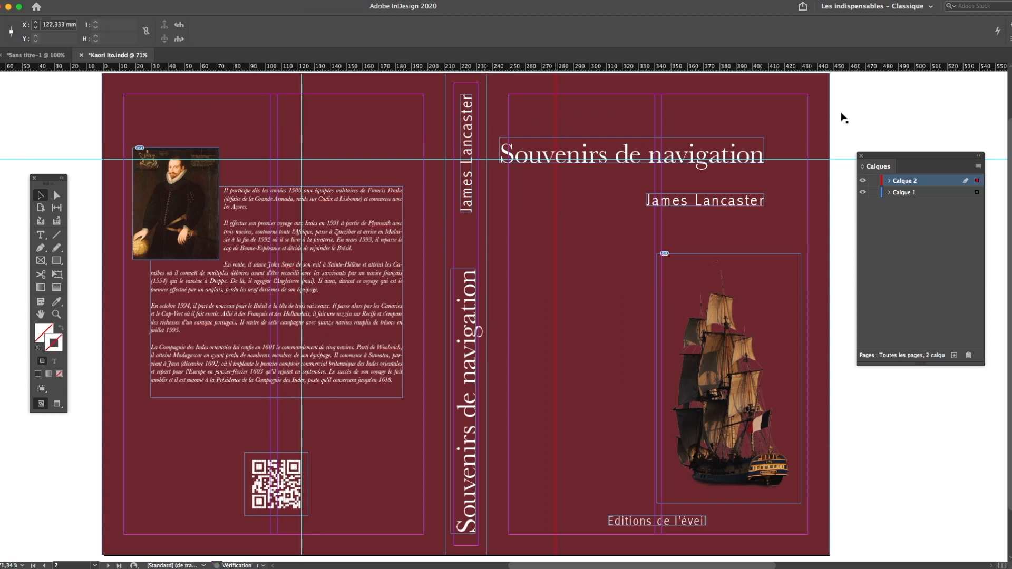
pyautogui.click(894, 113)
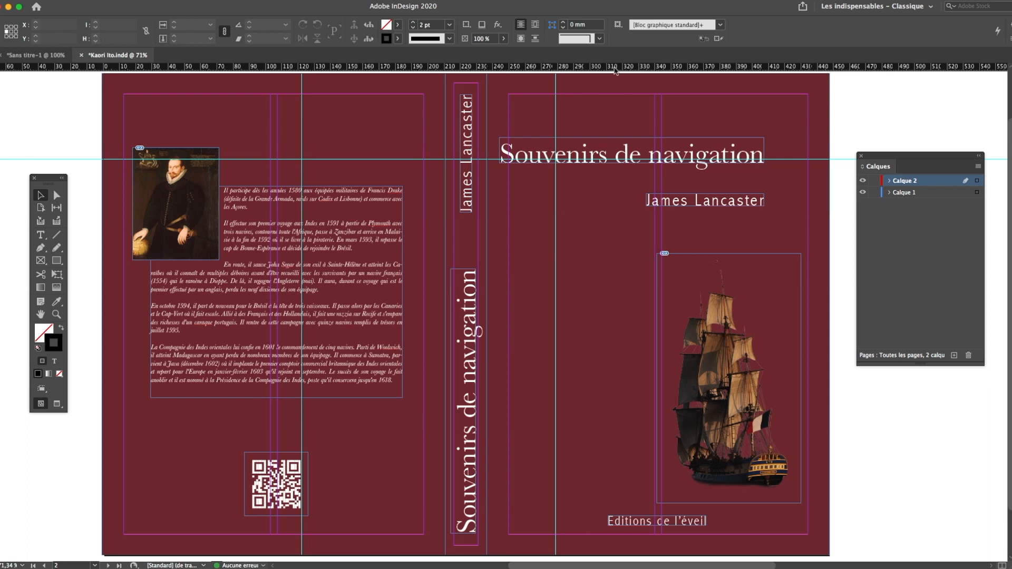
pyautogui.moveTo(614, 67); pyautogui.dragTo(653, 253)
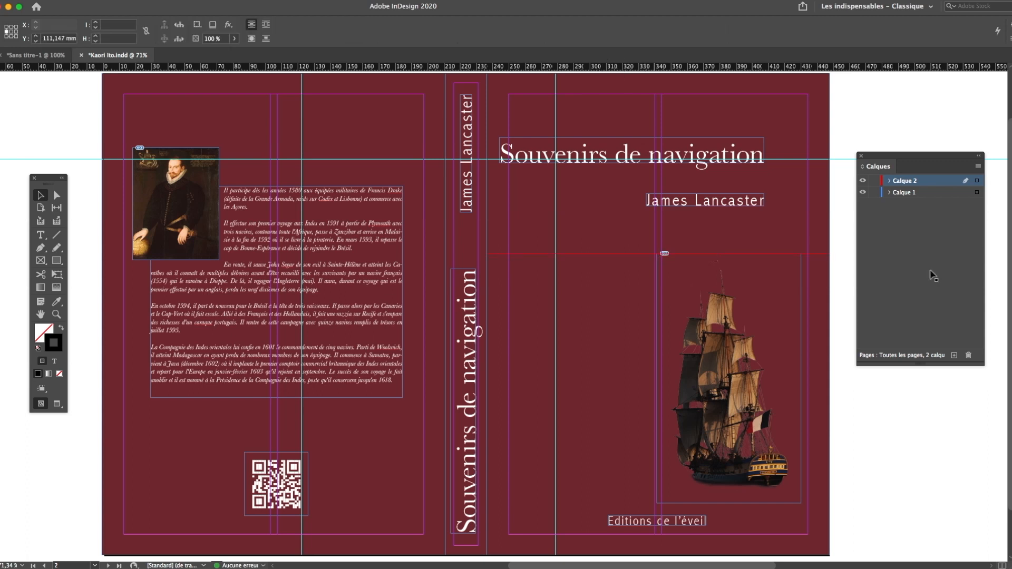
# Lock the guide layer Calque 2 and make Calque 1 the active layer.
pyautogui.click(874, 181)
pyautogui.click(908, 193)
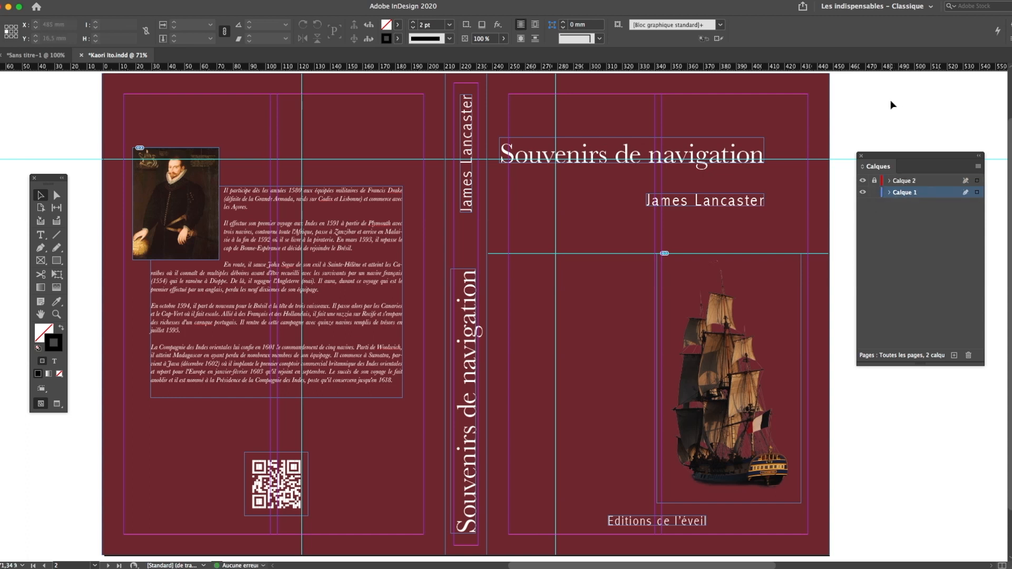
pyautogui.click(328, 120)
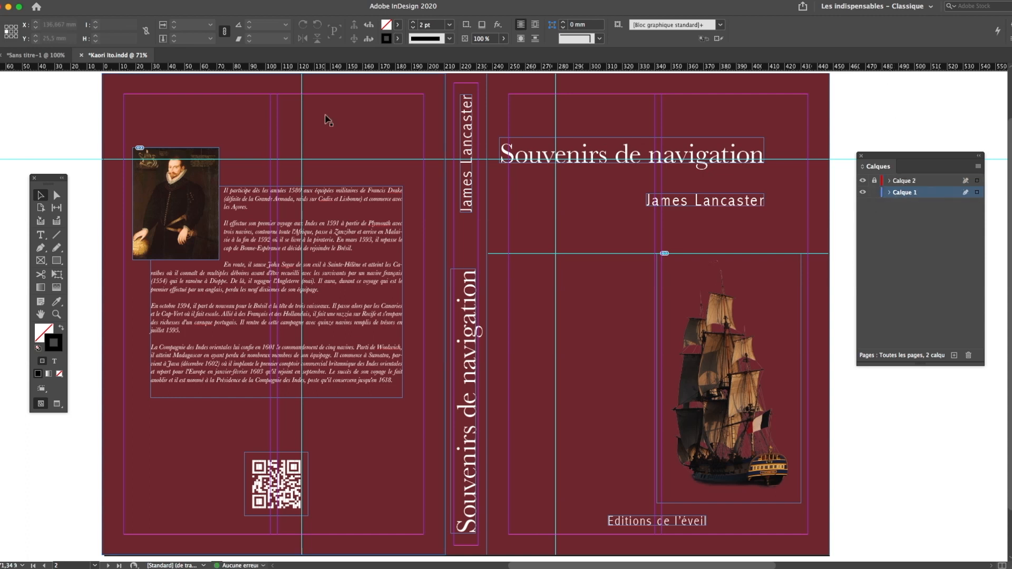
# Shift the back cover's red background frame diagonally as a test with the guide layer locked, and undo the changes.
pyautogui.click(345, 192)
pyautogui.click(389, 167)
pyautogui.moveTo(389, 166); pyautogui.dragTo(408, 184)
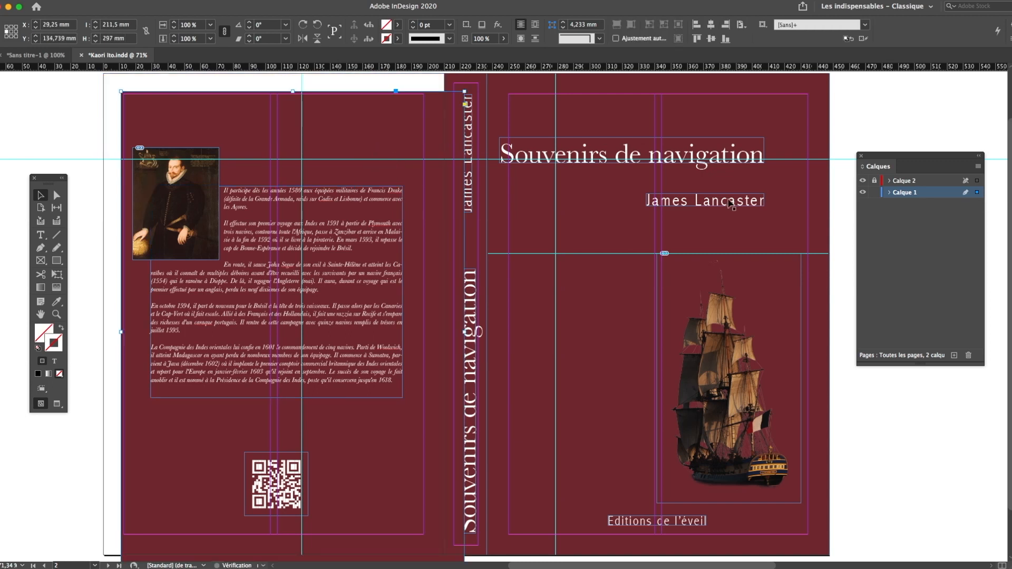
pyautogui.press('super+z')
pyautogui.moveTo(881, 156); pyautogui.dragTo(877, 186)
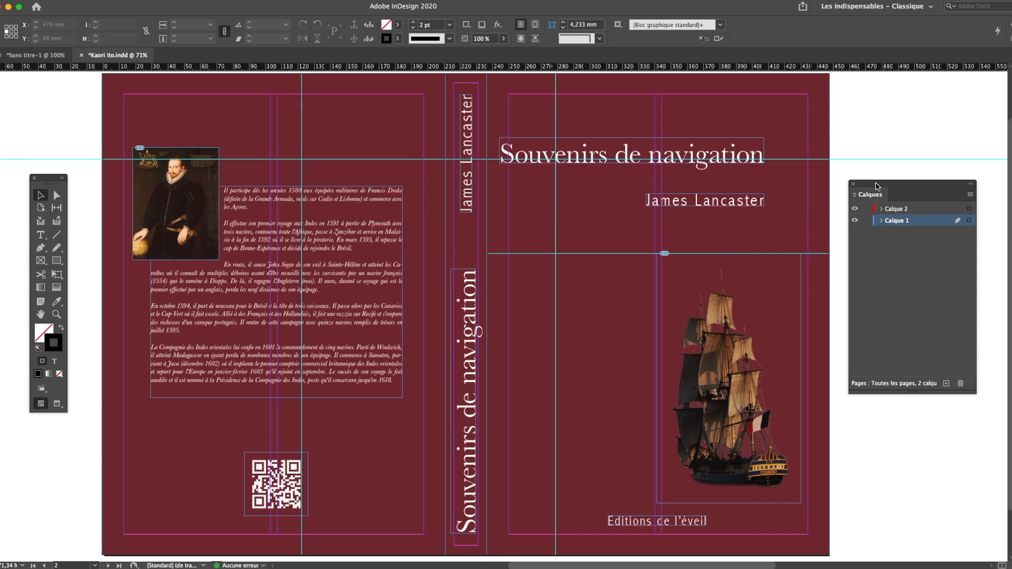
# Delete the horizontal guide at 53 mm across the spread, and undo the deletion.
pyautogui.click(833, 159)
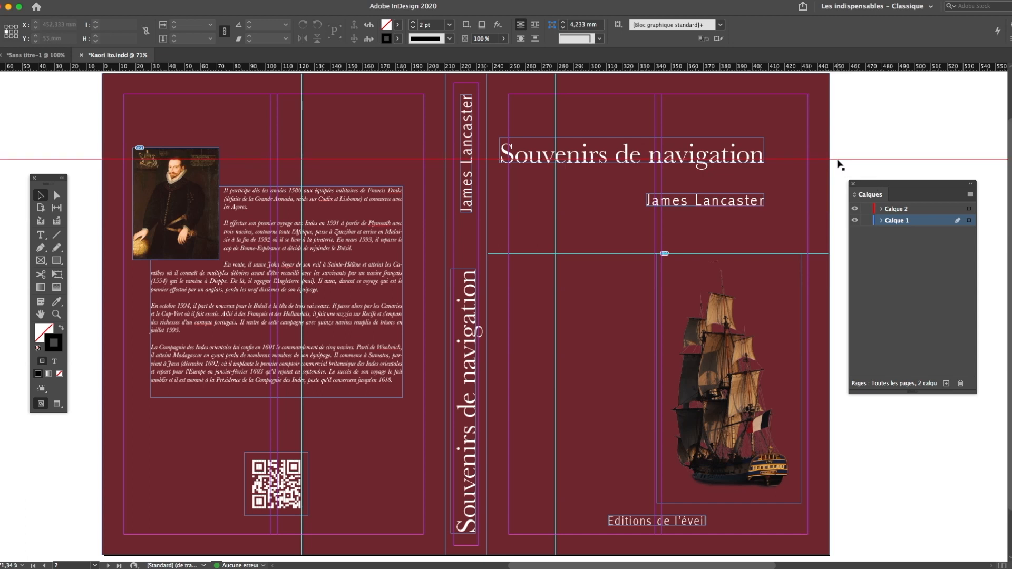
pyautogui.click(858, 154)
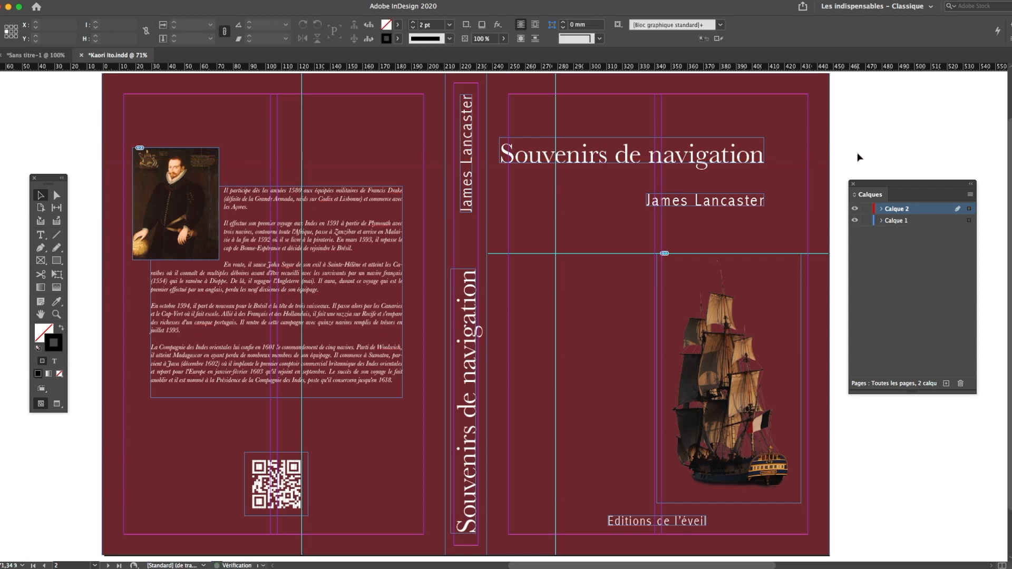
pyautogui.click(858, 154)
pyautogui.click(883, 137)
# Delete the front cover's background, title and author frames as a test, undo the deletion, and select and deselect the frames again.
pyautogui.moveTo(885, 115); pyautogui.dragTo(709, 224)
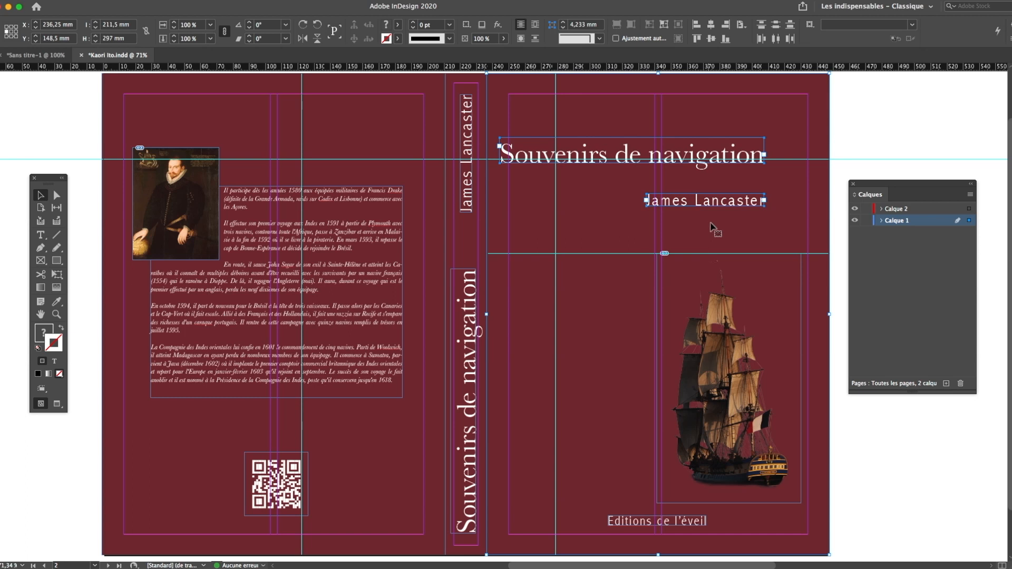
pyautogui.press('Delete')
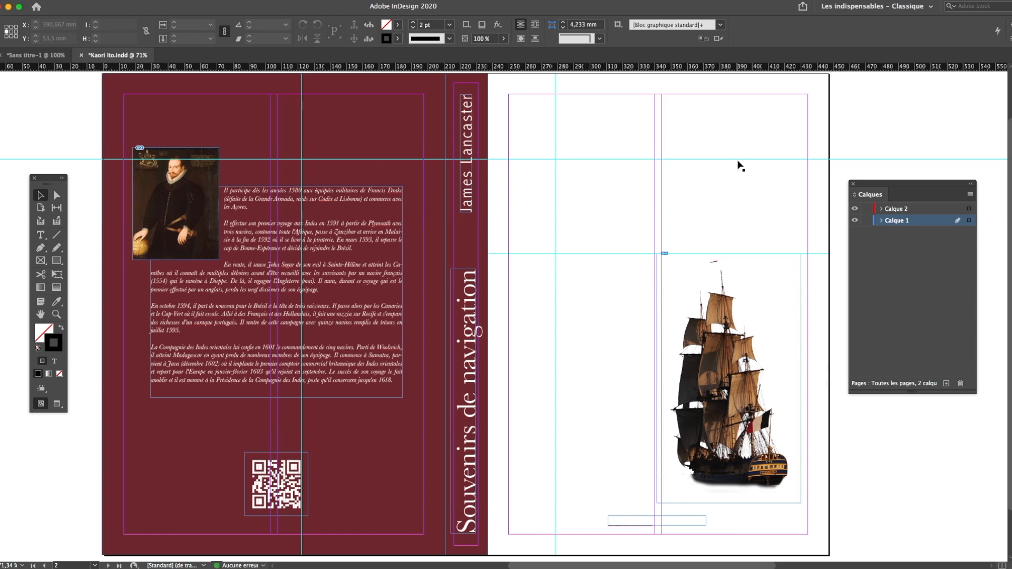
pyautogui.press('super+z')
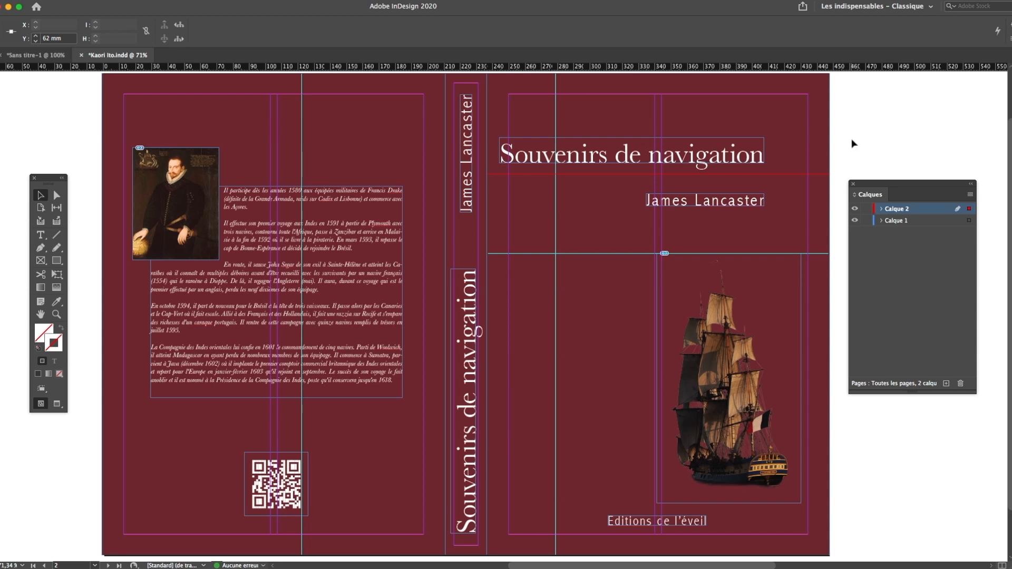
pyautogui.click(710, 228)
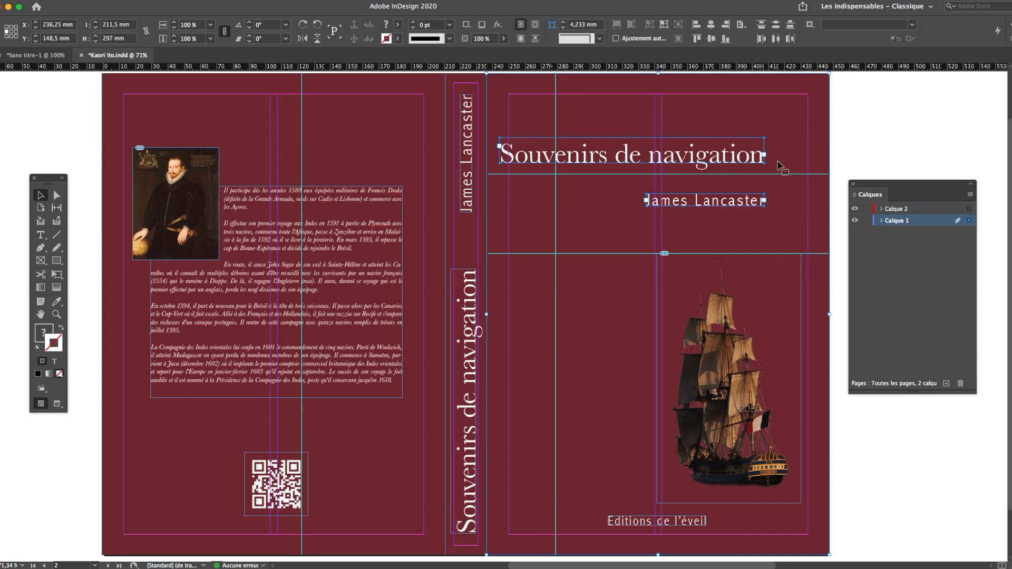
pyautogui.click(854, 142)
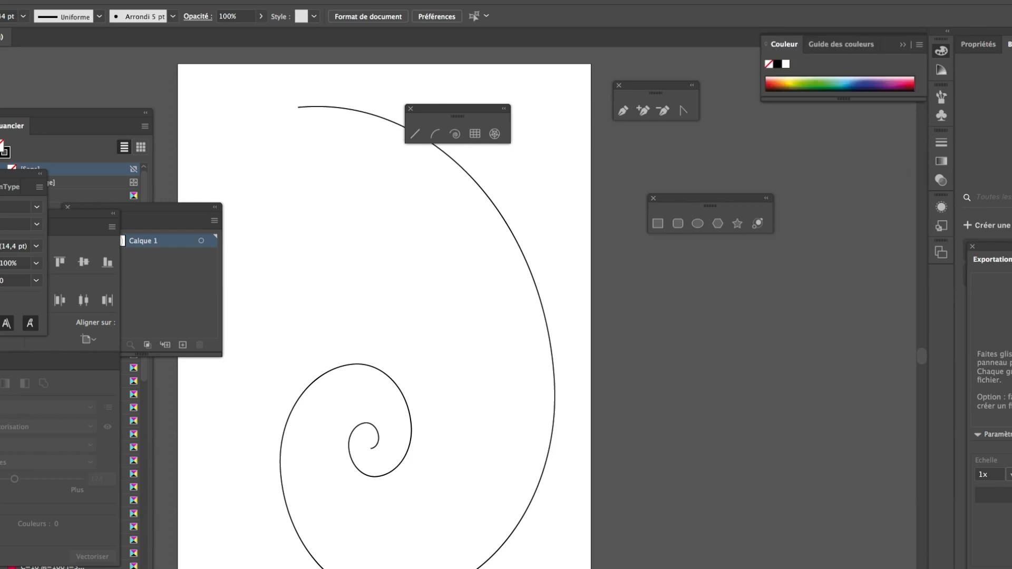
# Switch to Illustrator, clear the line tools away from the spiral, and scale the spiral down proportionally to about 84.3 by 151.9 mm.
pyautogui.hotkey('shift', 'Tab')
pyautogui.hotkey('shift', 'Tab')
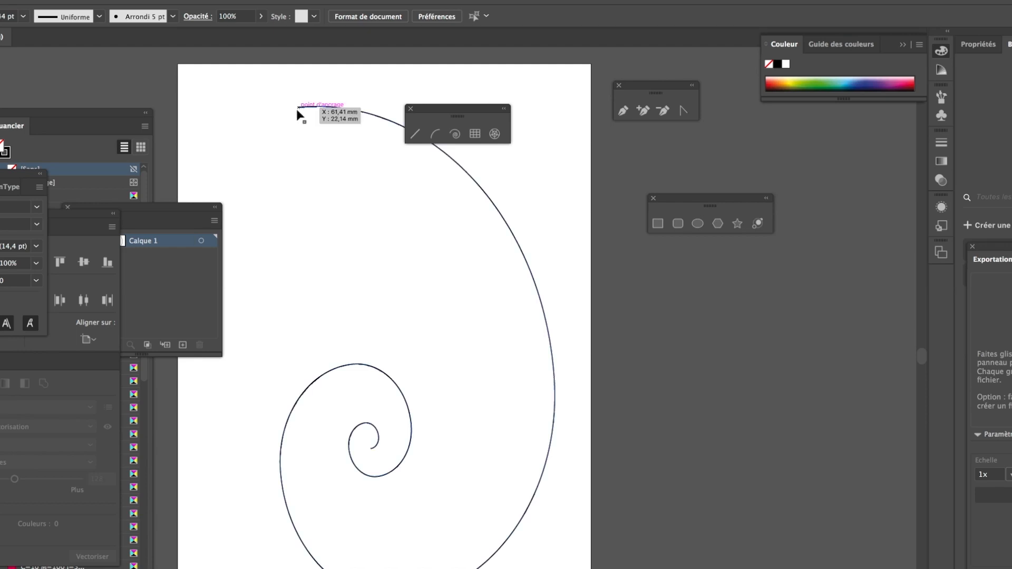
pyautogui.moveTo(457, 109); pyautogui.dragTo(525, 105)
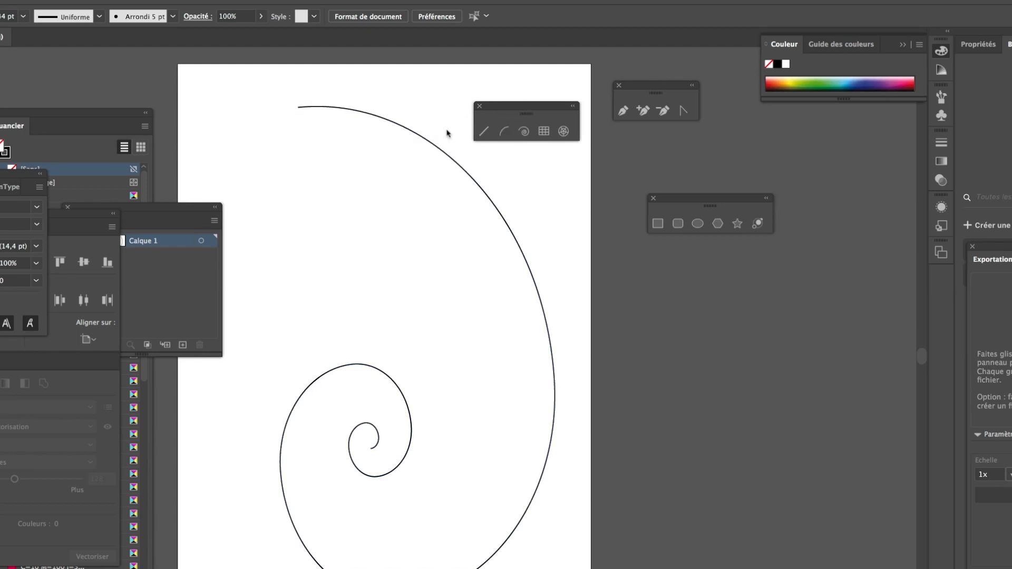
pyautogui.click(435, 150)
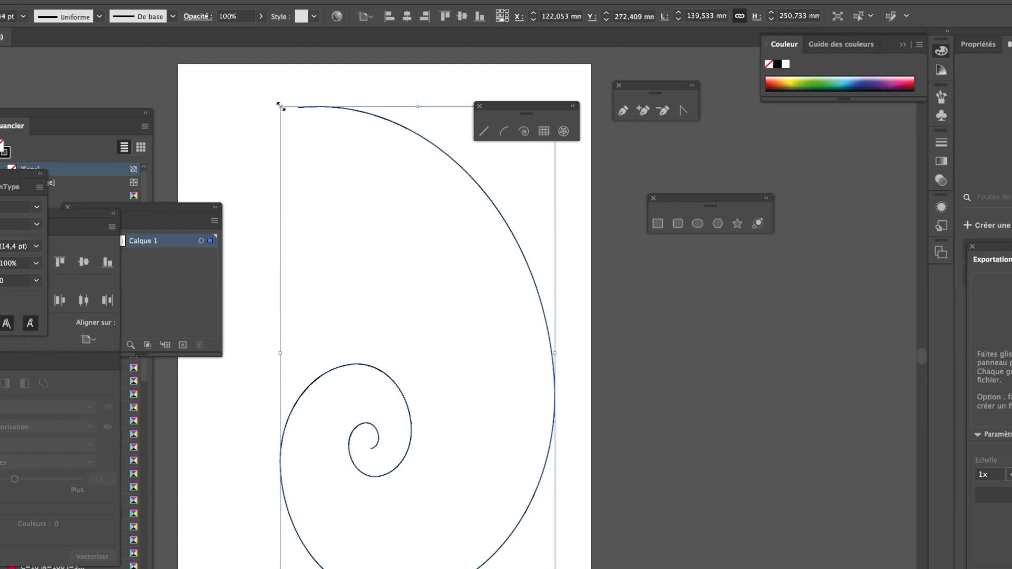
pyautogui.moveTo(280, 107); pyautogui.dragTo(389, 301)
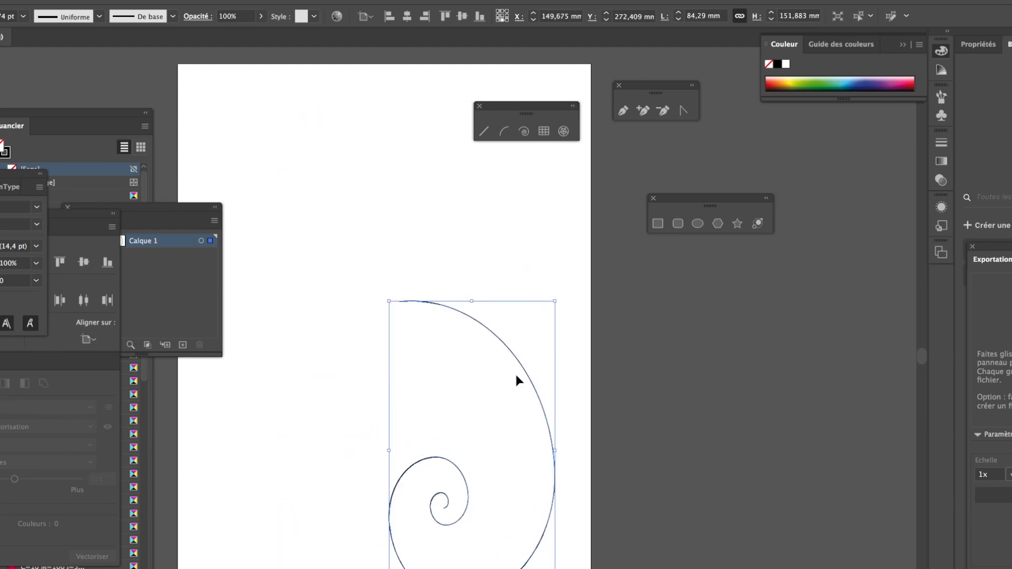
# Move the scaled spiral to the middle of the artboard and copy it.
pyautogui.moveTo(517, 361); pyautogui.dragTo(440, 203)
pyautogui.press('a')
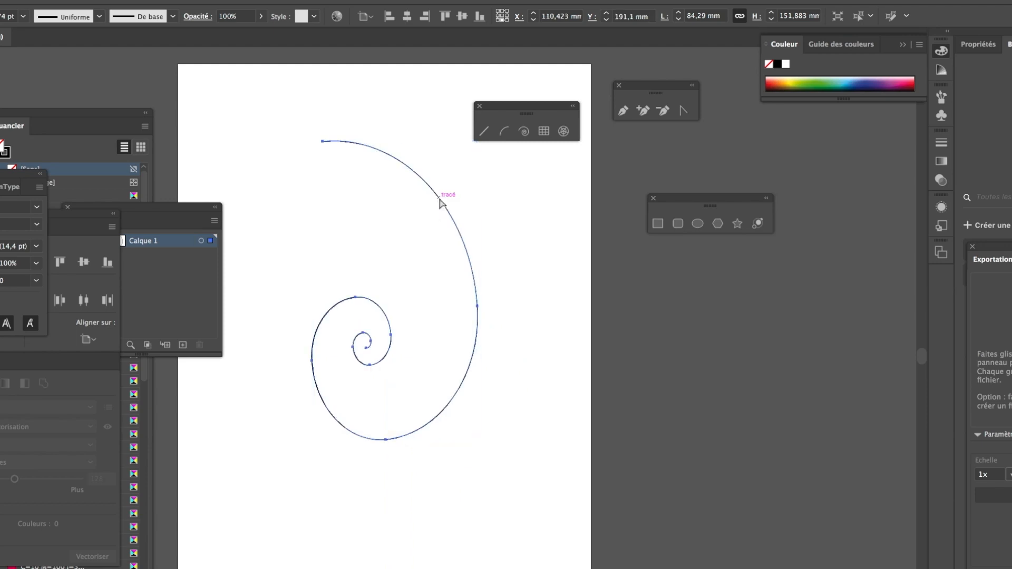
pyautogui.press('Delete')
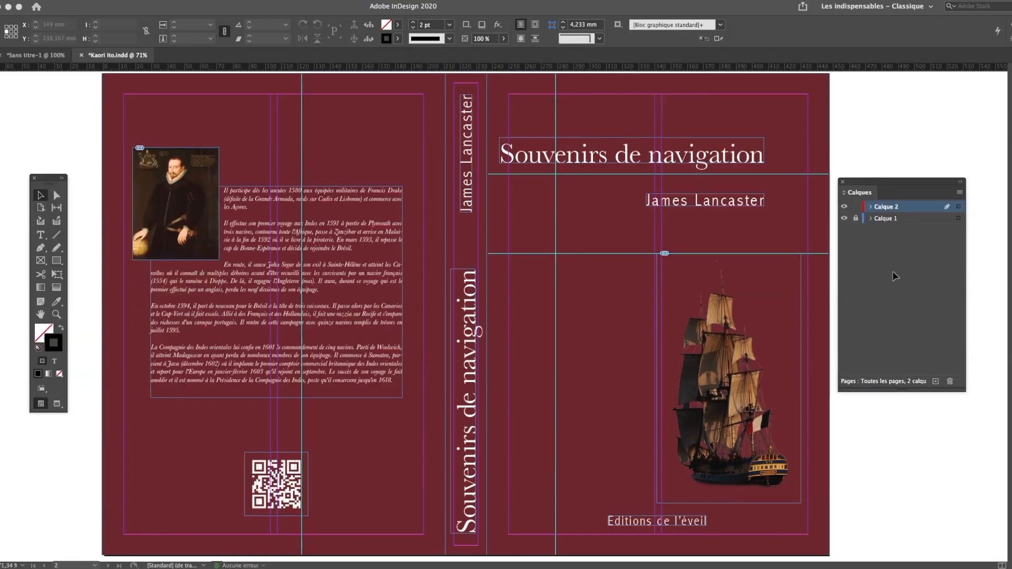
# Switch back to InDesign, paste the spiral onto layer Calque 2, and set its stroke weight to 3 pt.
pyautogui.click(914, 206)
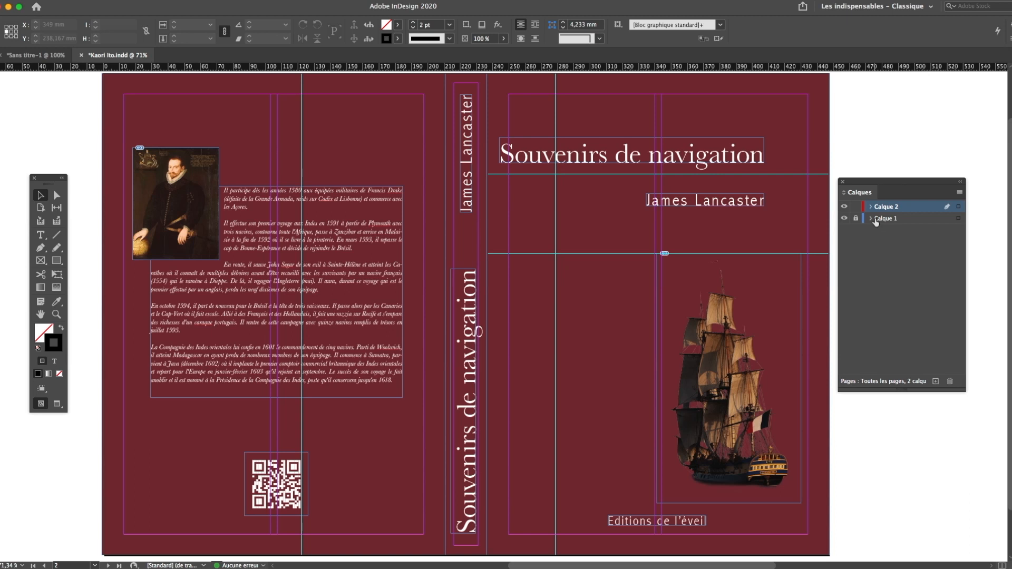
pyautogui.click(449, 25)
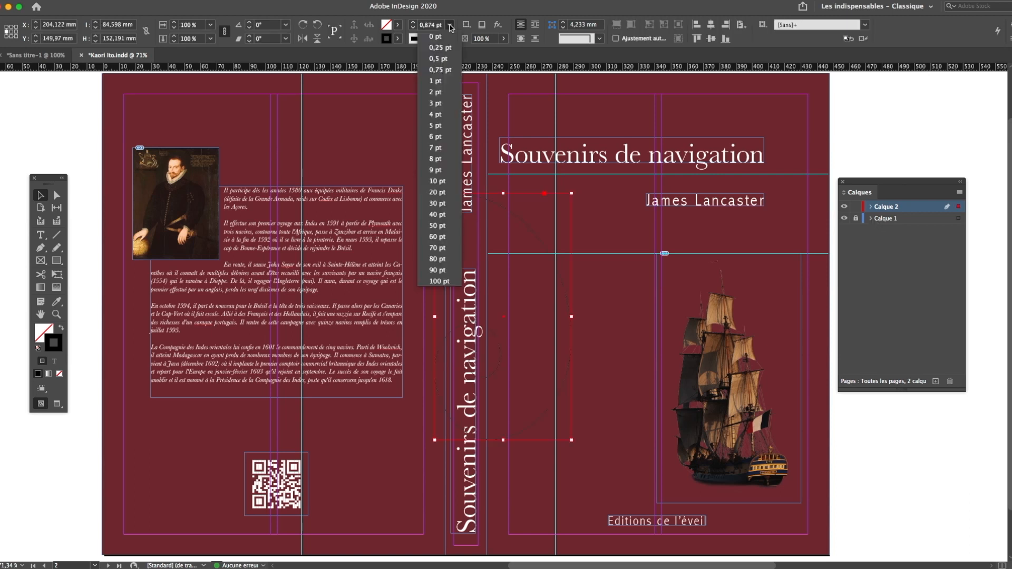
pyautogui.click(435, 104)
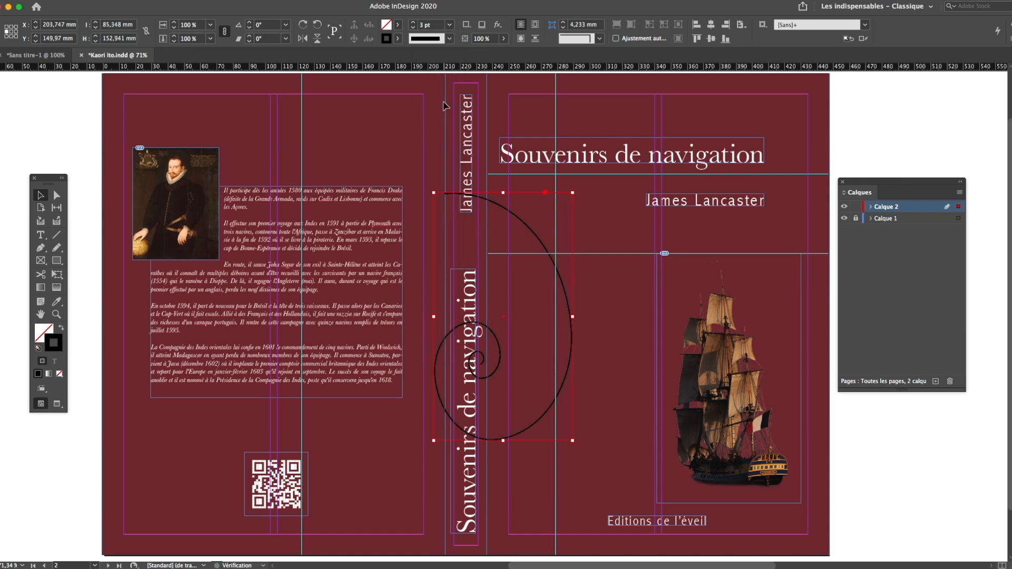
# Move the spiral onto the front cover and resize it around the ship to about 111.3 by 256.9 mm.
pyautogui.moveTo(542, 245); pyautogui.dragTo(619, 151)
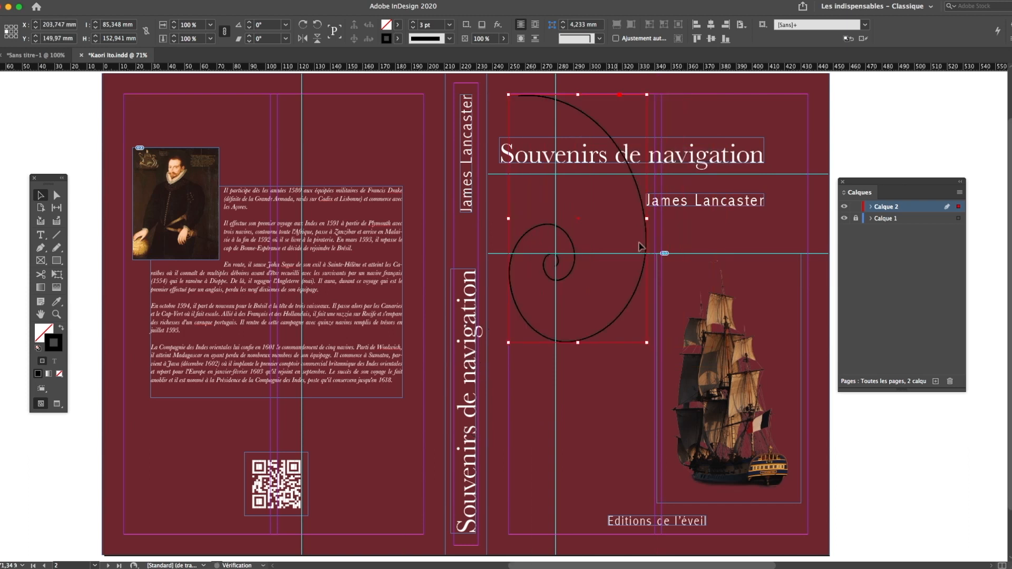
pyautogui.moveTo(647, 343); pyautogui.dragTo(806, 533)
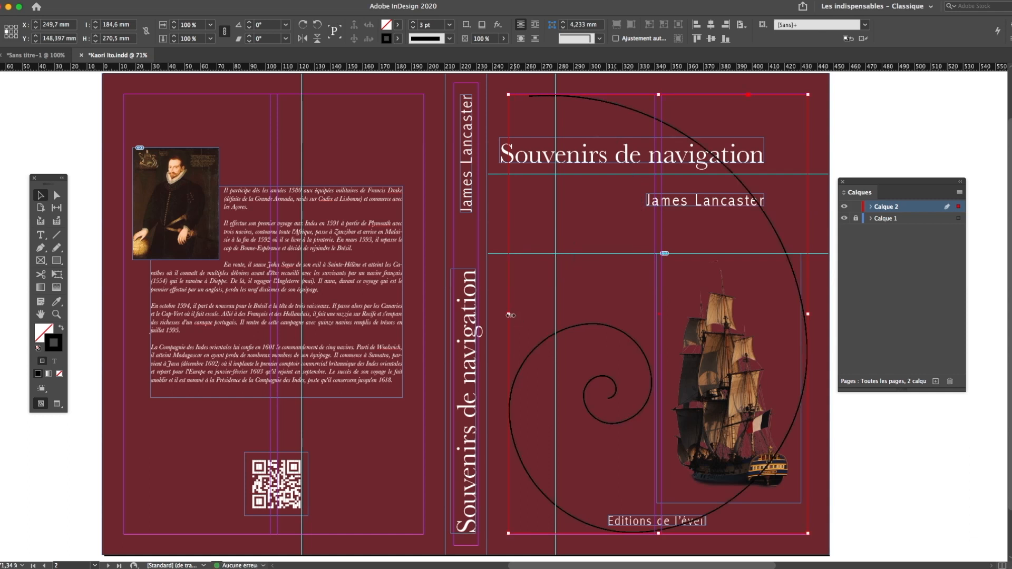
pyautogui.moveTo(508, 313); pyautogui.dragTo(580, 316)
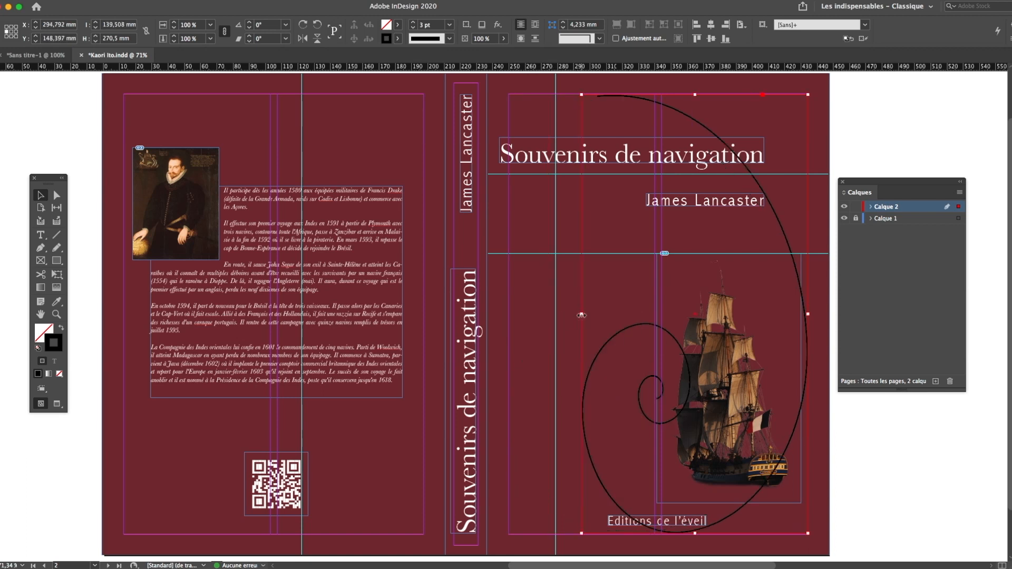
pyautogui.moveTo(582, 315); pyautogui.dragTo(627, 315)
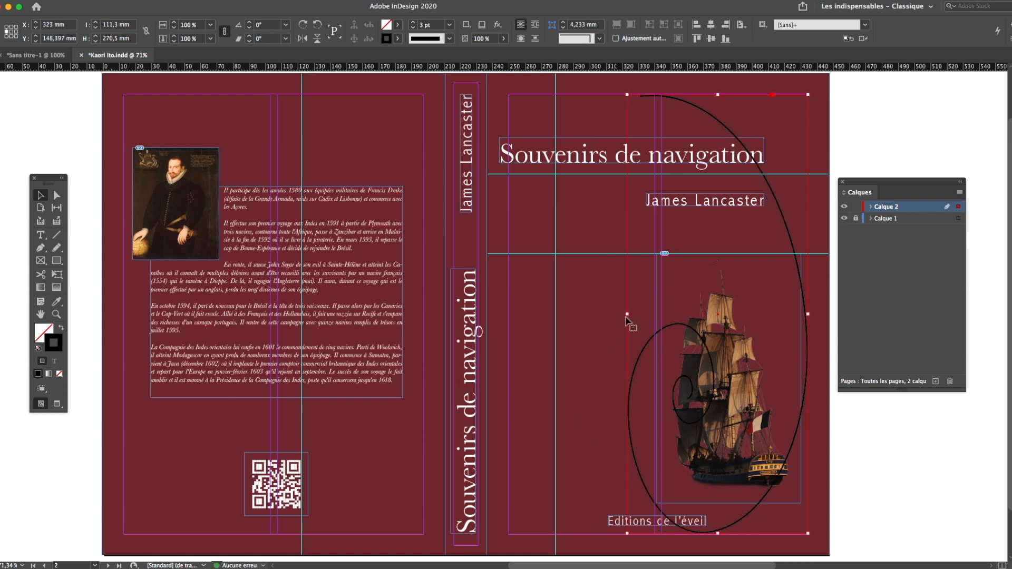
pyautogui.moveTo(719, 533); pyautogui.dragTo(718, 510)
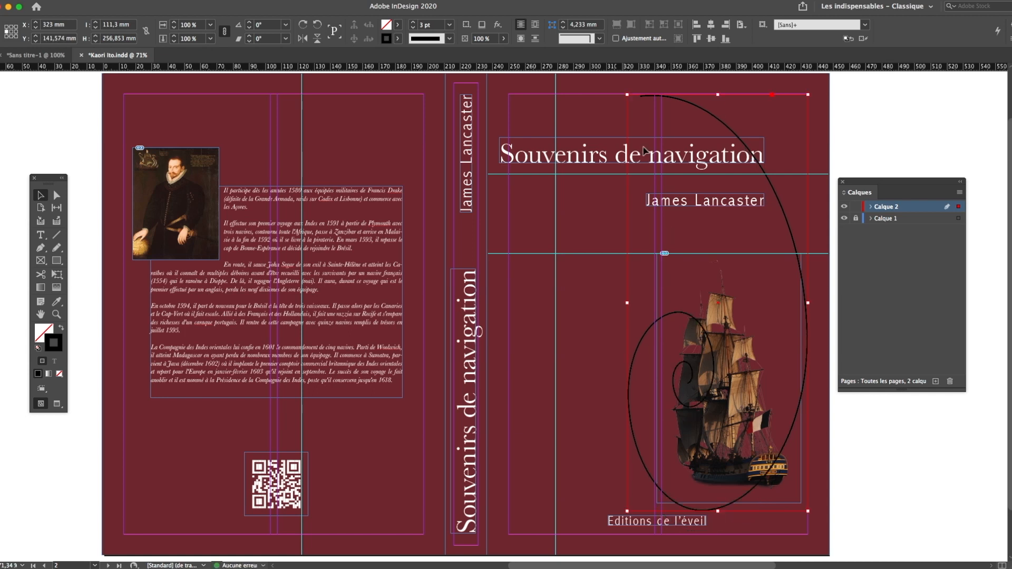
pyautogui.click(901, 124)
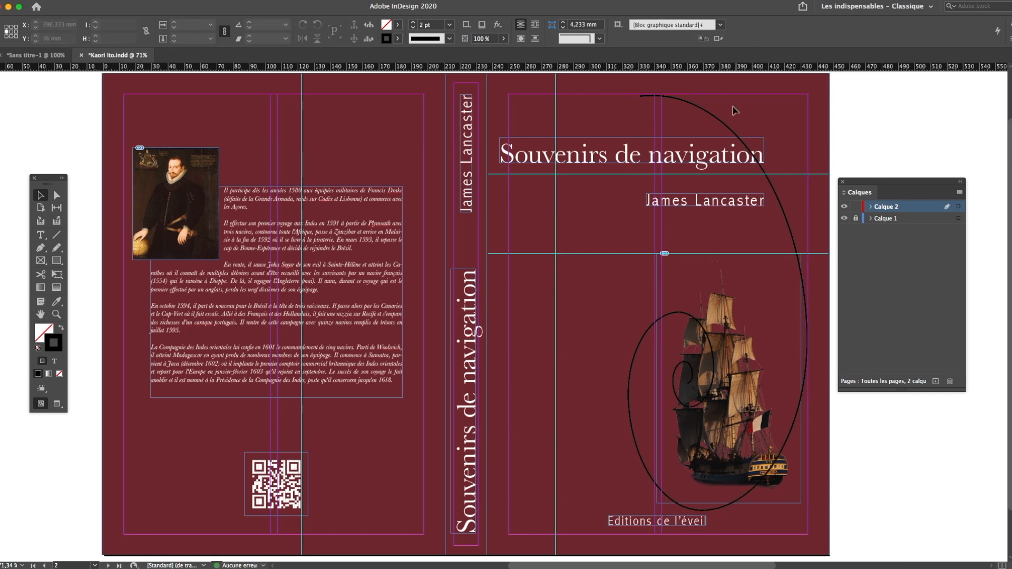
# Resize the spiral to about 114.6 by 220.6 mm so that it starts at the front title and curls around the ship.
pyautogui.click(726, 129)
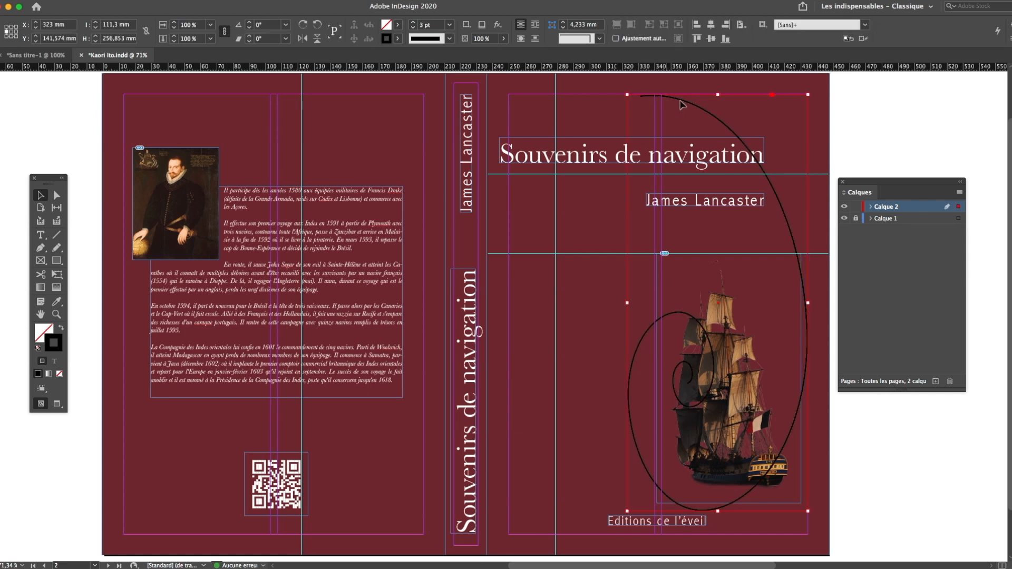
pyautogui.moveTo(717, 96); pyautogui.dragTo(718, 154)
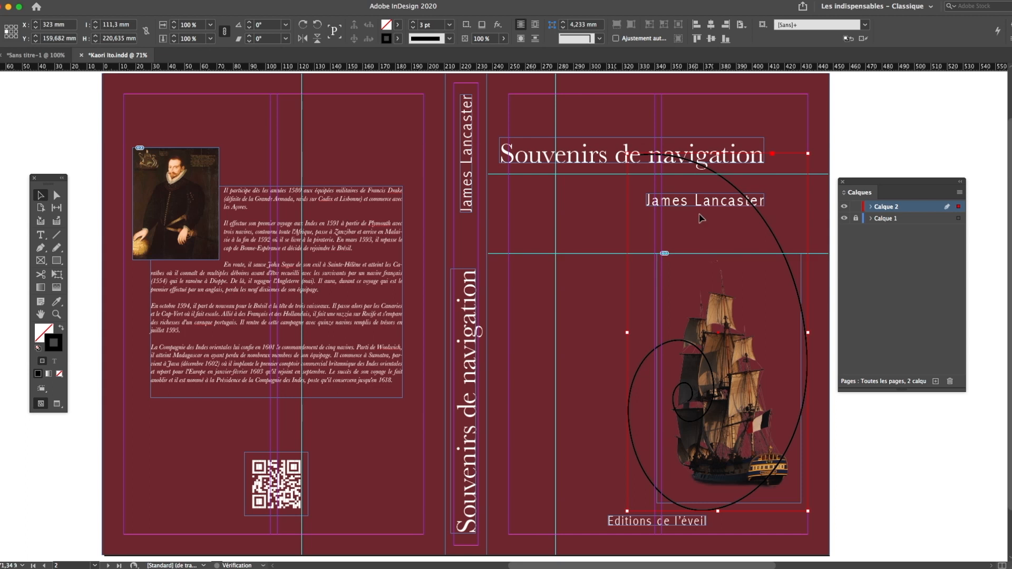
pyautogui.moveTo(627, 334); pyautogui.dragTo(615, 333)
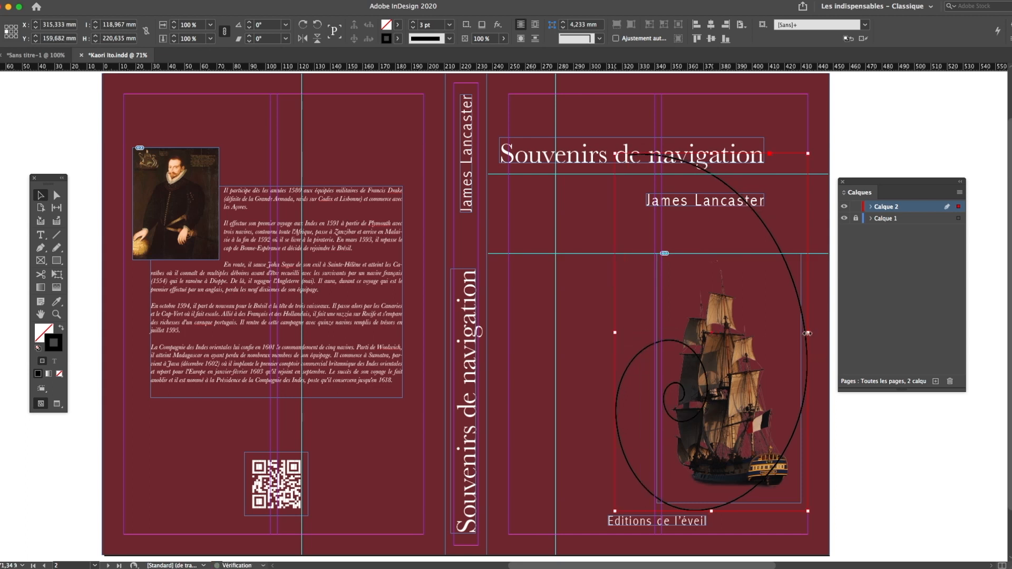
pyautogui.moveTo(808, 332); pyautogui.dragTo(800, 334)
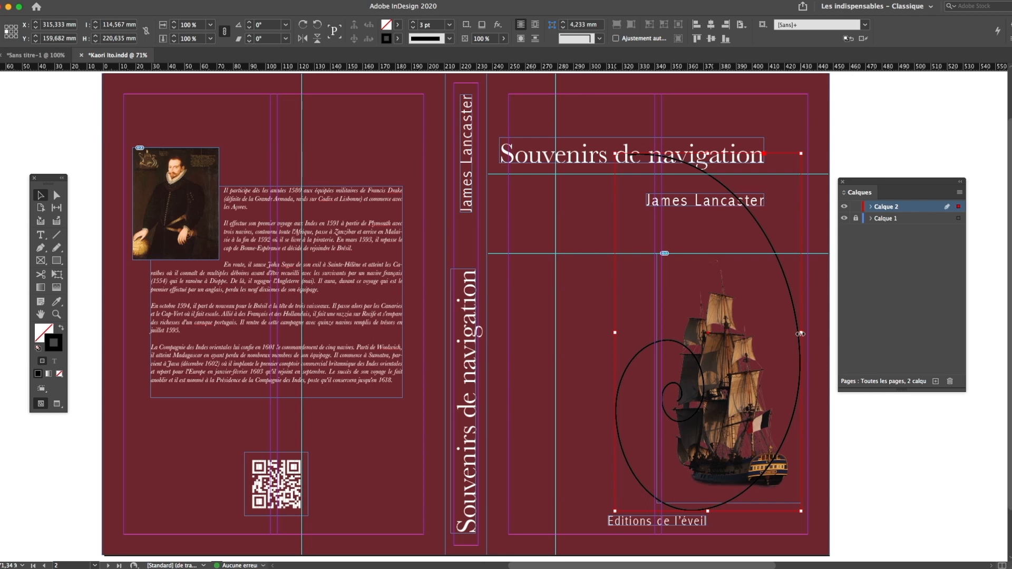
pyautogui.click(879, 412)
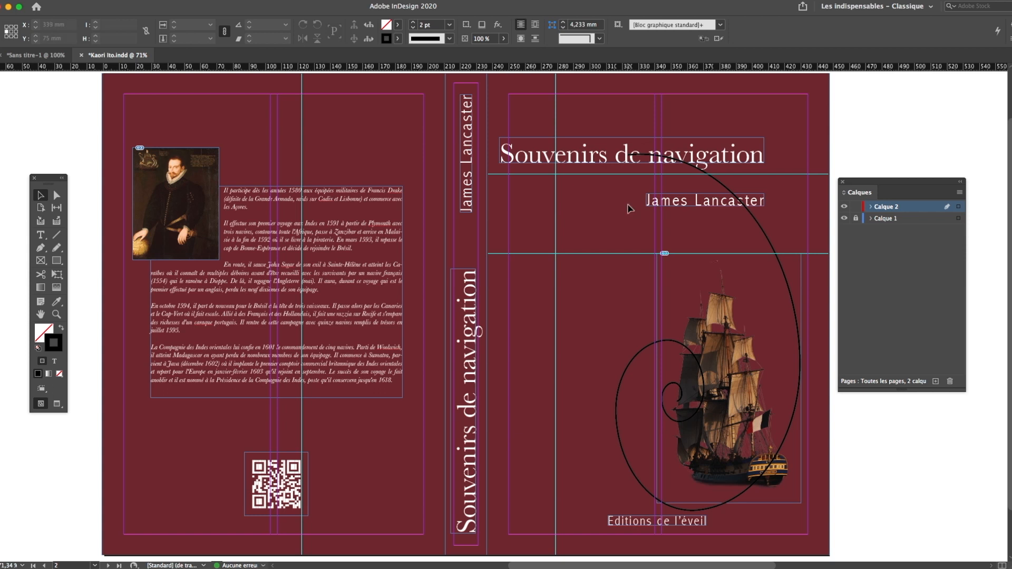
# Draw a vertical line about 279.5 mm long on the front cover and two diagonals crossing between its margin corners.
pyautogui.click(57, 236)
pyautogui.moveTo(572, 96); pyautogui.dragTo(584, 549)
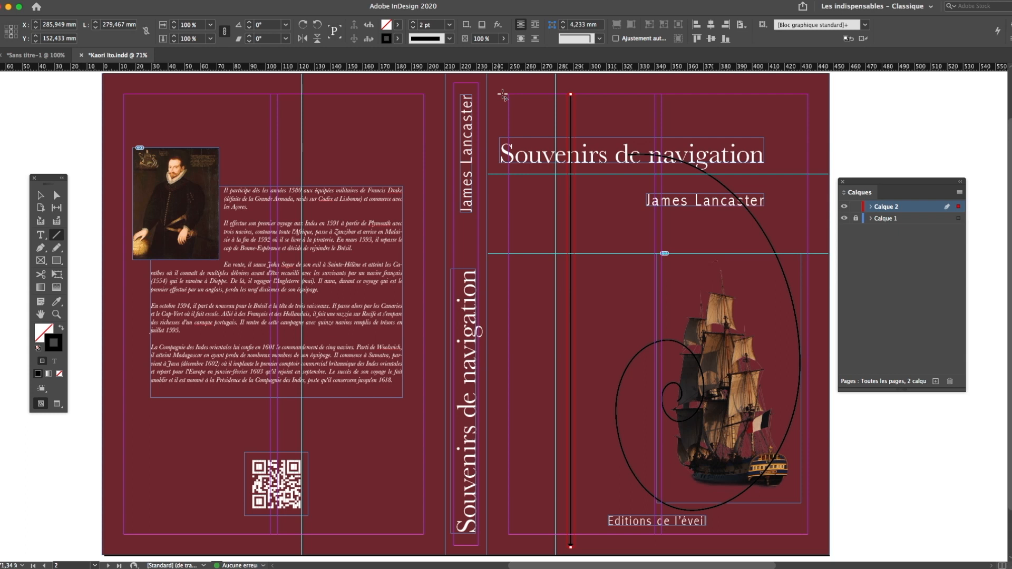
pyautogui.moveTo(507, 95)
pyautogui.mouseDown()
pyautogui.moveTo(814, 480)
pyautogui.moveTo(828, 545)
pyautogui.moveTo(810, 539)
pyautogui.mouseUp()
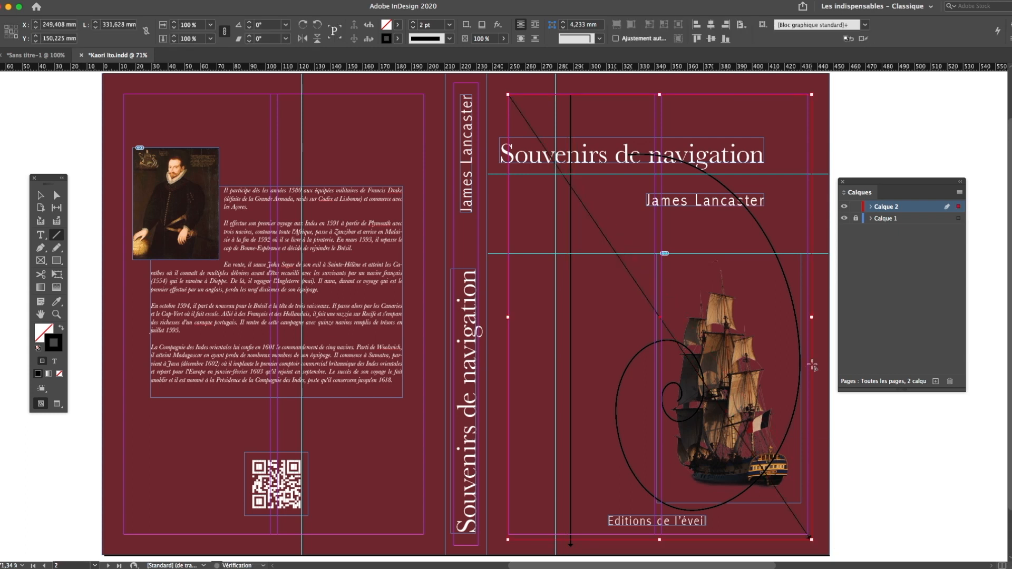
pyautogui.moveTo(811, 96)
pyautogui.mouseDown()
pyautogui.moveTo(541, 444)
pyautogui.moveTo(508, 535)
pyautogui.mouseUp()
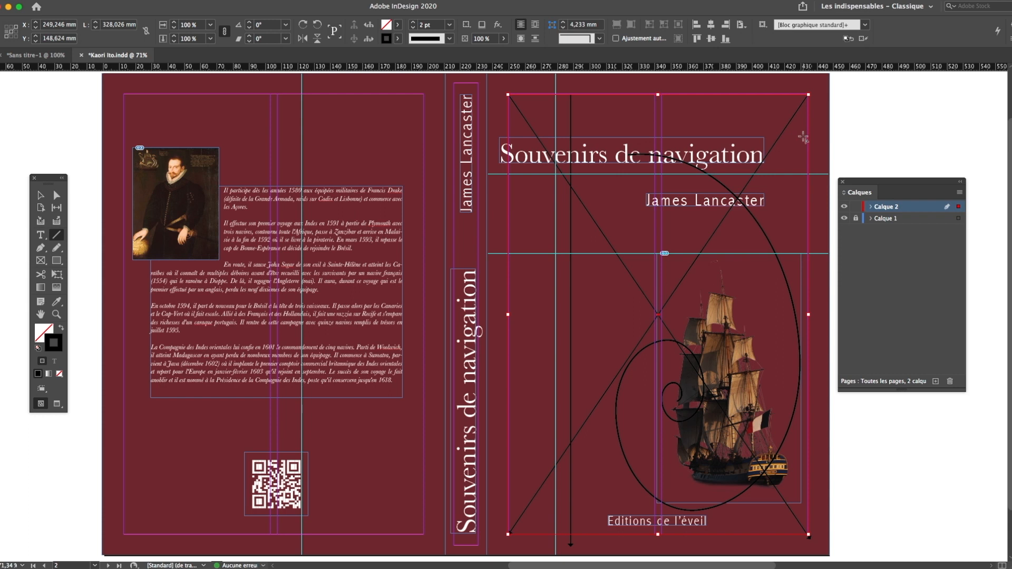
# Remove the vertical line from the front cover, and toggle preview mode on and off to check the cover without guides.
pyautogui.click(41, 194)
pyautogui.click(538, 185)
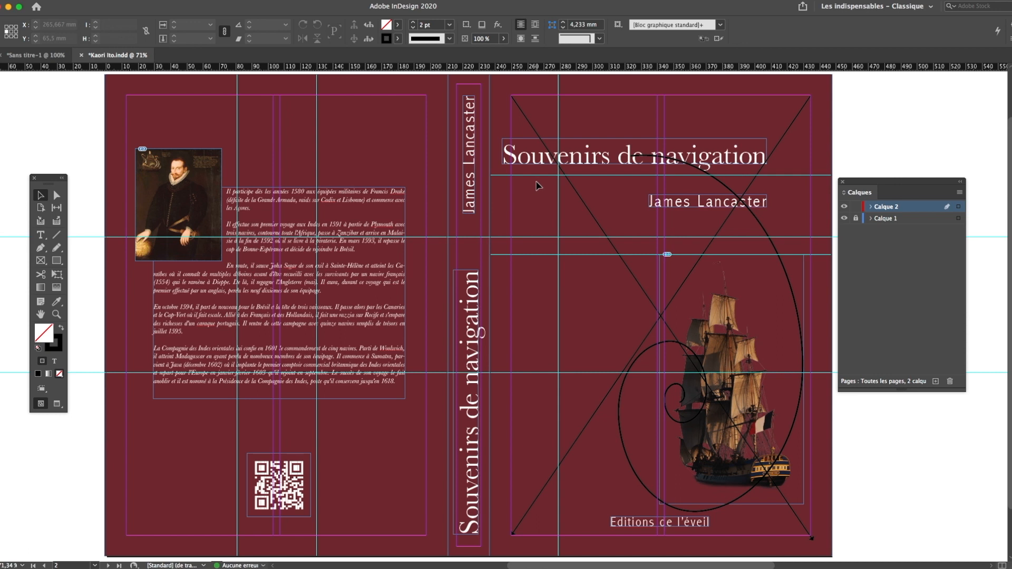
pyautogui.press('w')
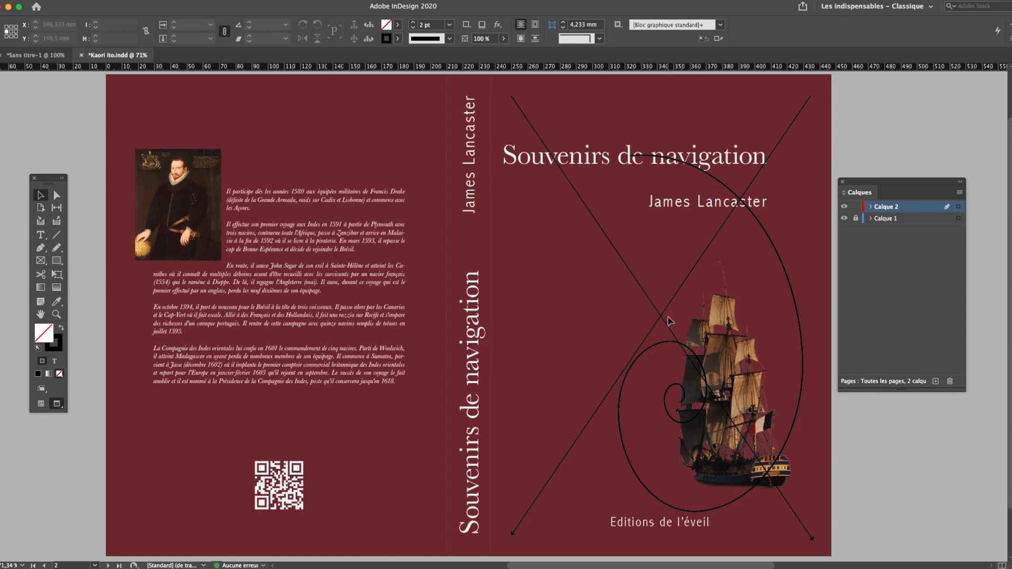
pyautogui.press('w')
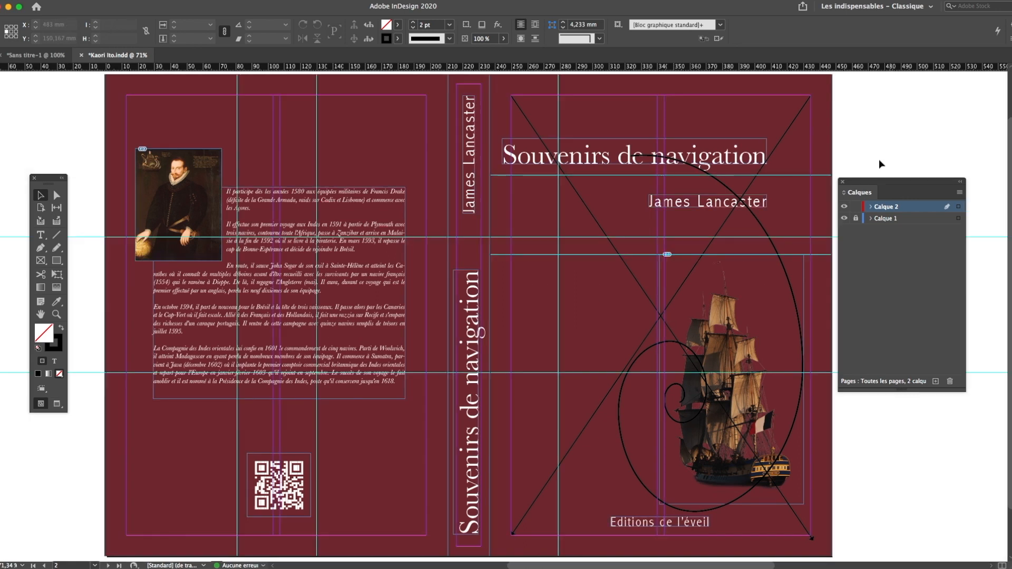
# Make the layer Calque 2 non-printing by disabling its Imprimer le calque option.
pyautogui.doubleClick(891, 207)
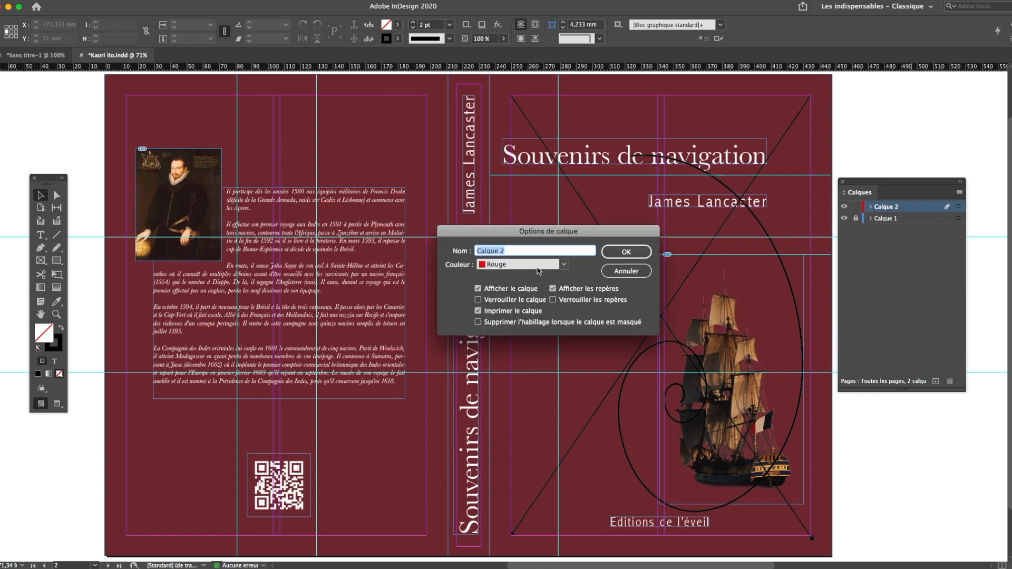
pyautogui.click(510, 315)
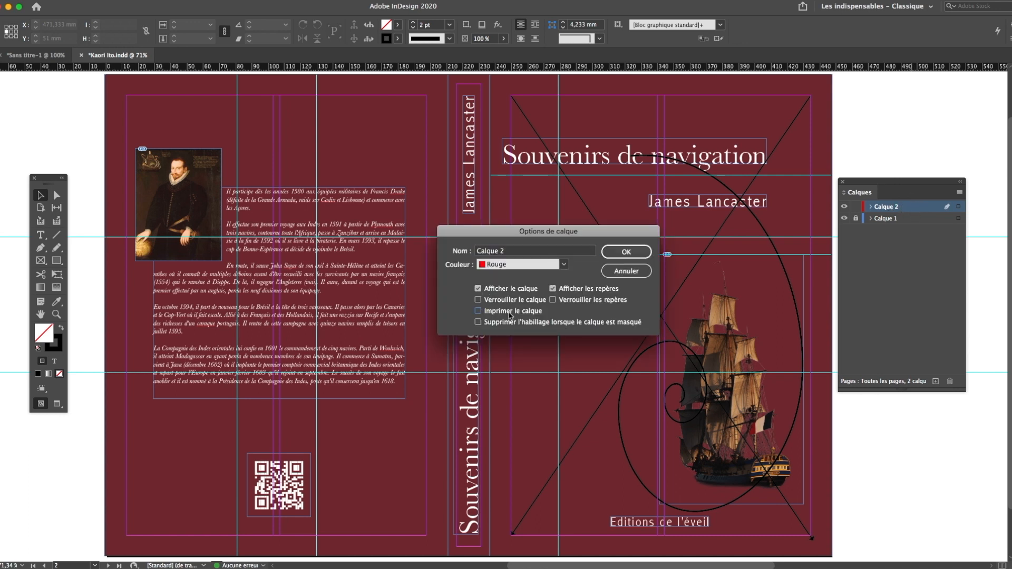
pyautogui.click(627, 252)
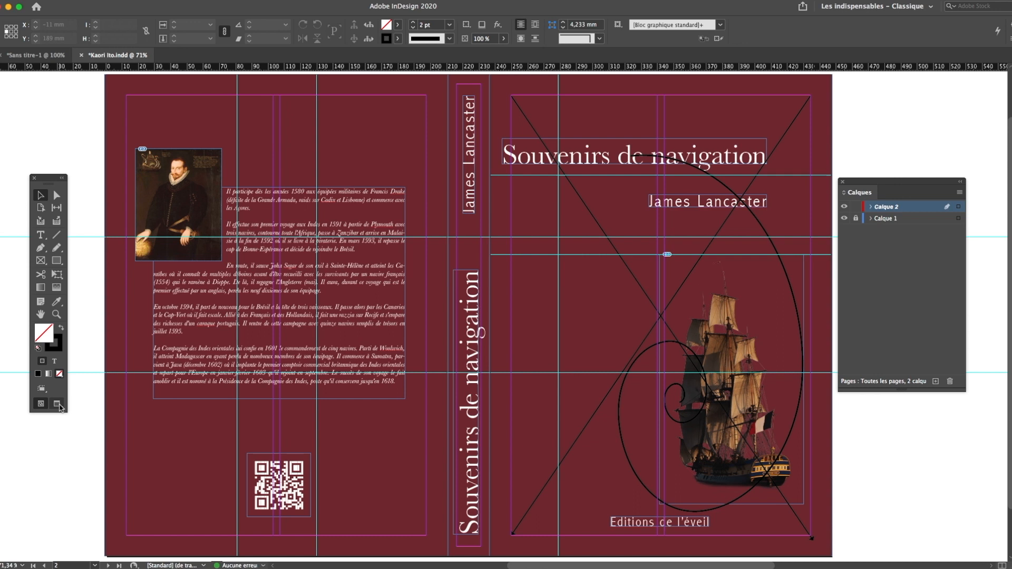
# Compare the cover in preview and normal modes to check that the composition lines are hidden, ending in normal mode.
pyautogui.click(58, 408)
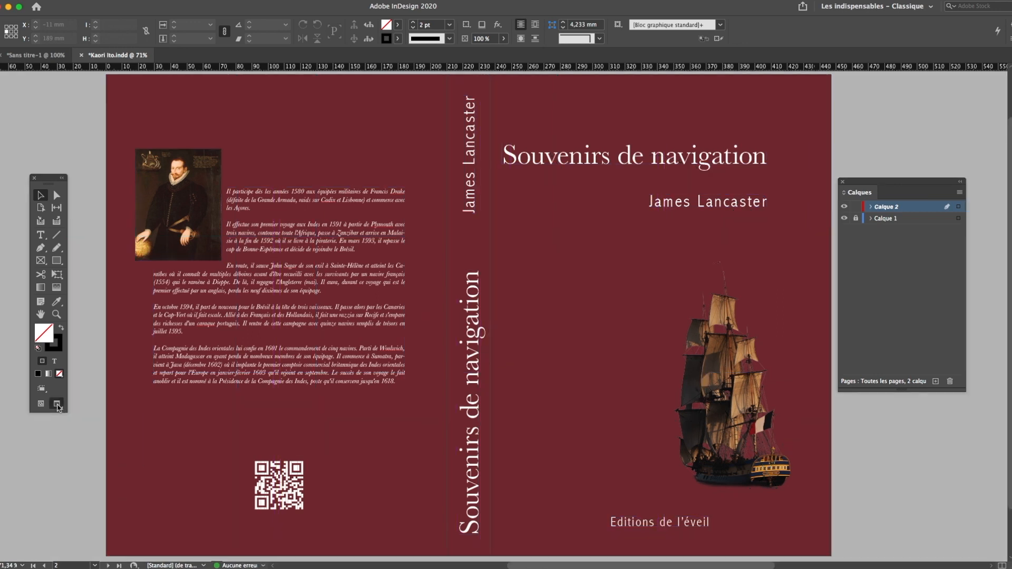
pyautogui.click(24, 428)
pyautogui.click(41, 404)
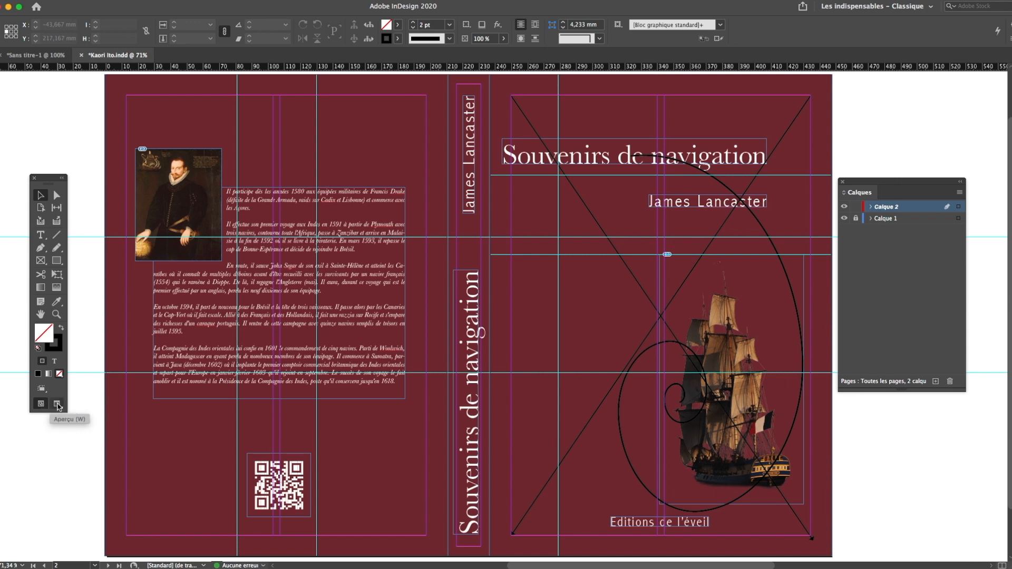
pyautogui.click(57, 406)
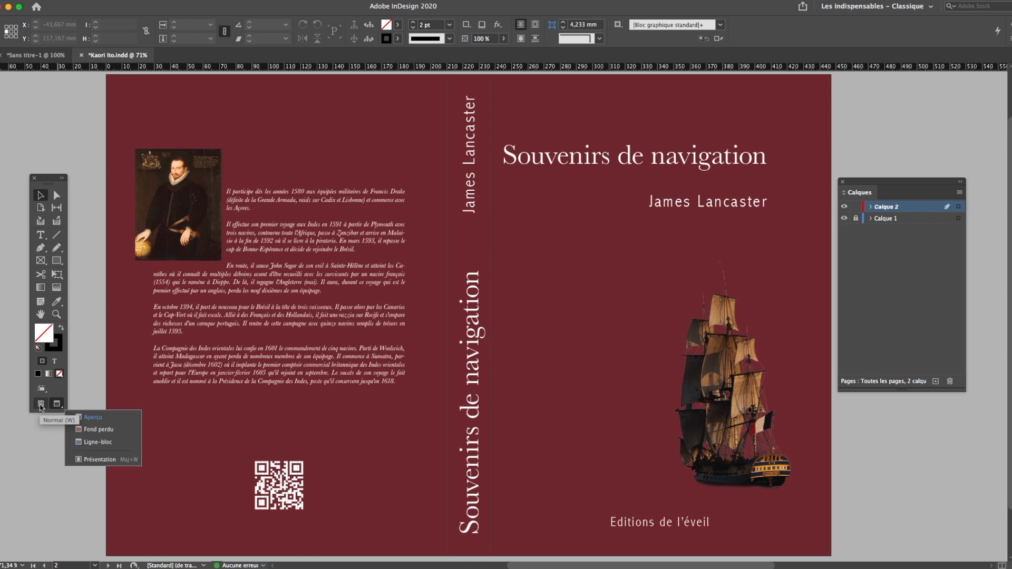
pyautogui.click(41, 407)
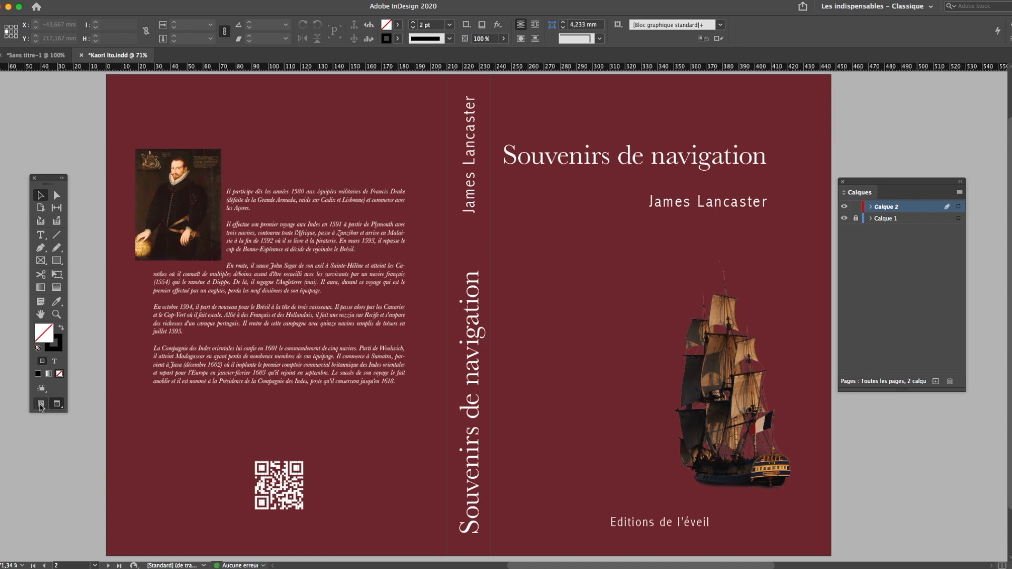
pyautogui.click(41, 407)
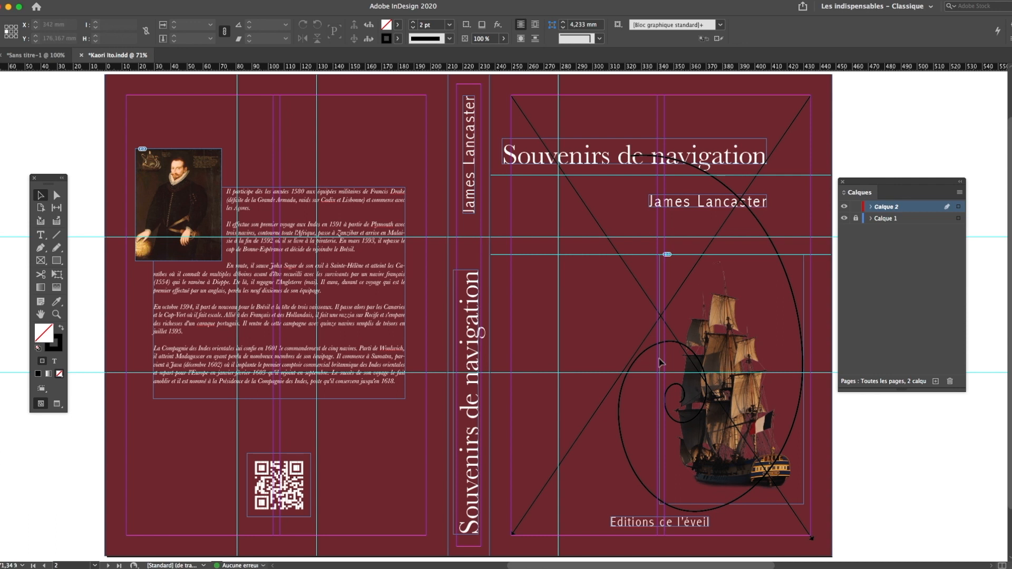
# Select the spiral around the ship on the front cover.
pyautogui.click(645, 356)
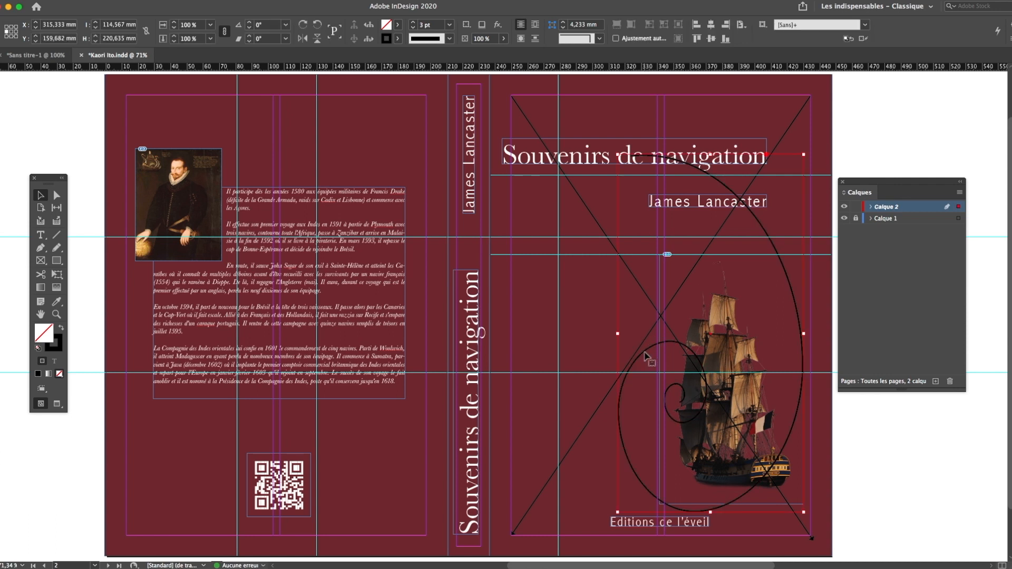